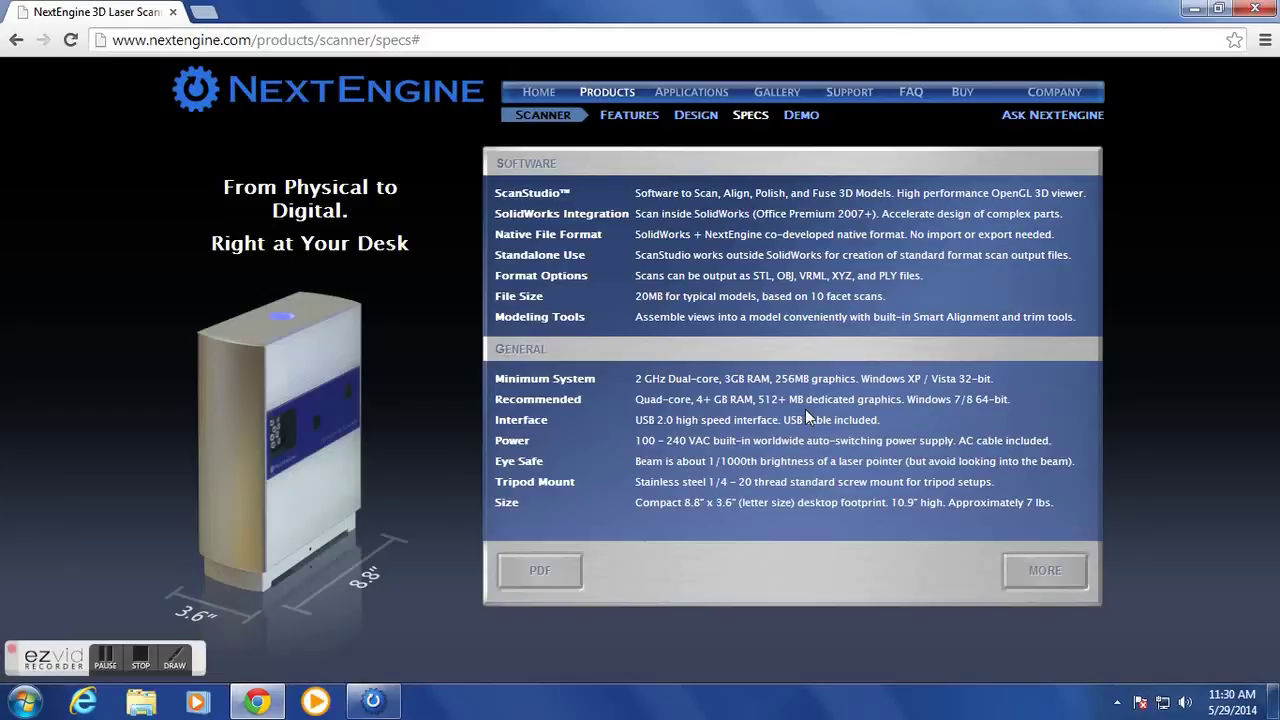
- Switch to ScanStudio HD and set the default directory for saving scans to the NextEngine Scans folder on drive E
left_click(1194, 9)
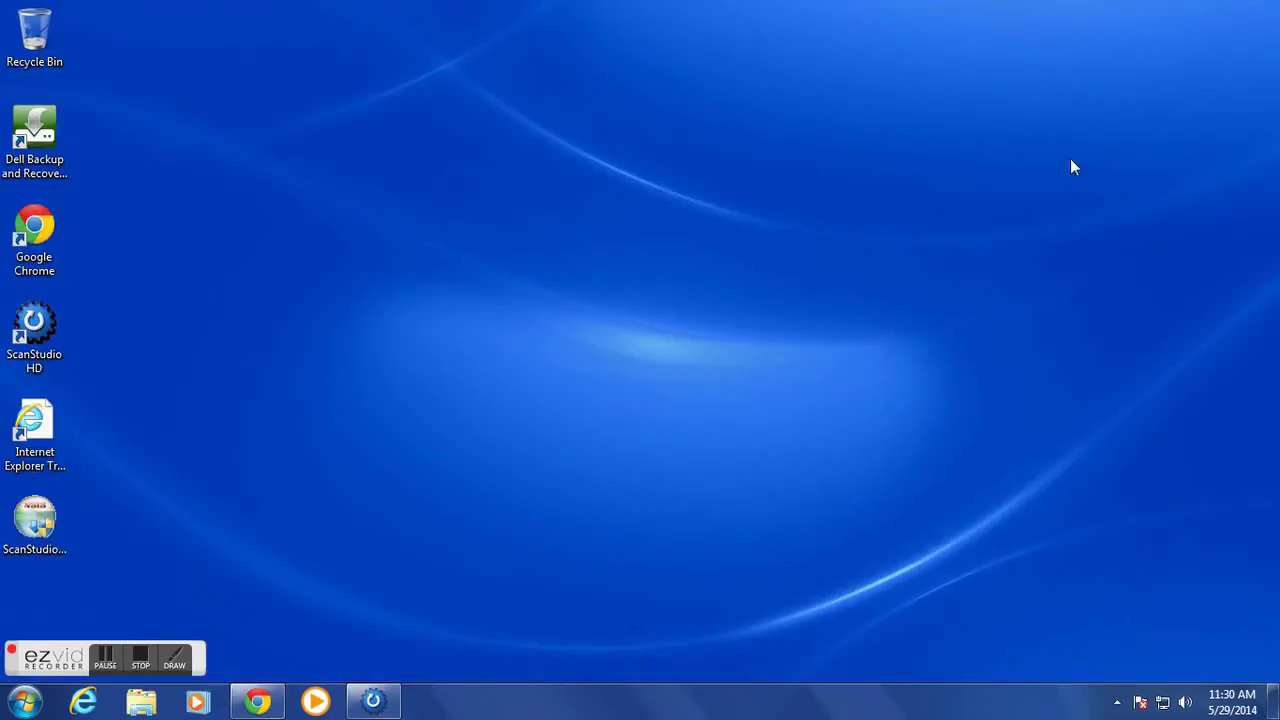
left_click(385, 700)
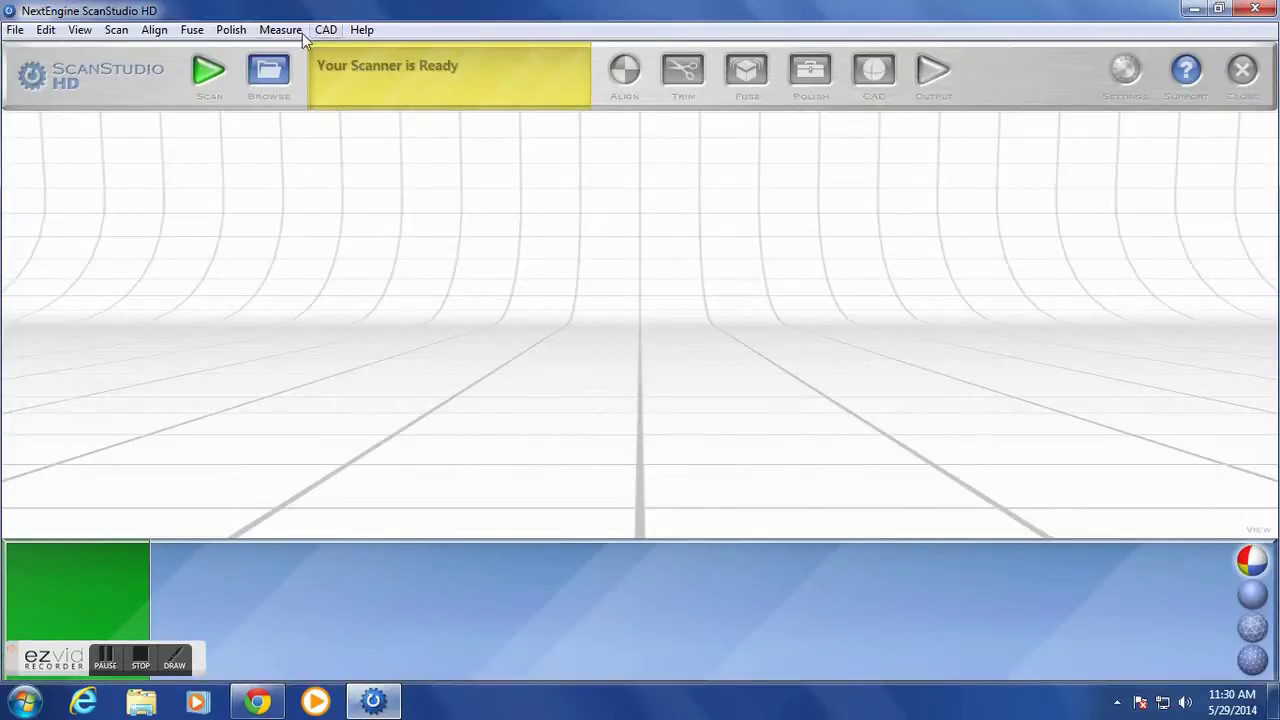
left_click(44, 30)
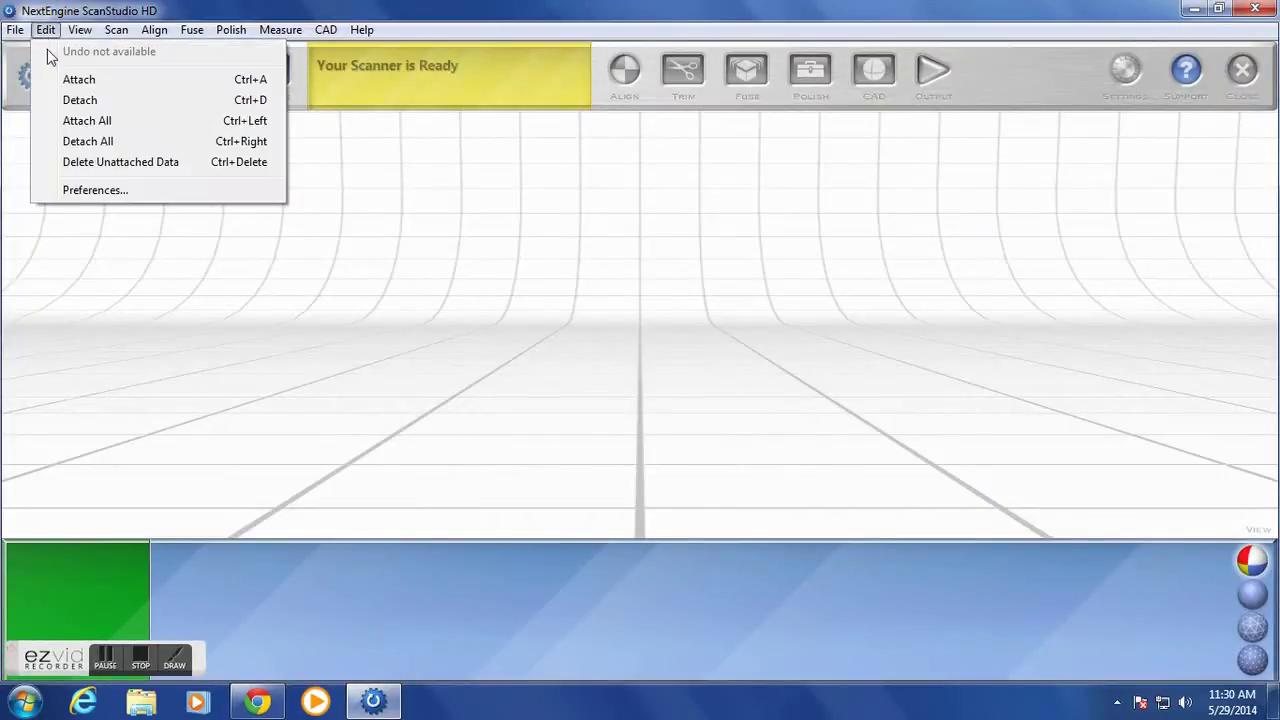
left_click(95, 190)
left_click(792, 170)
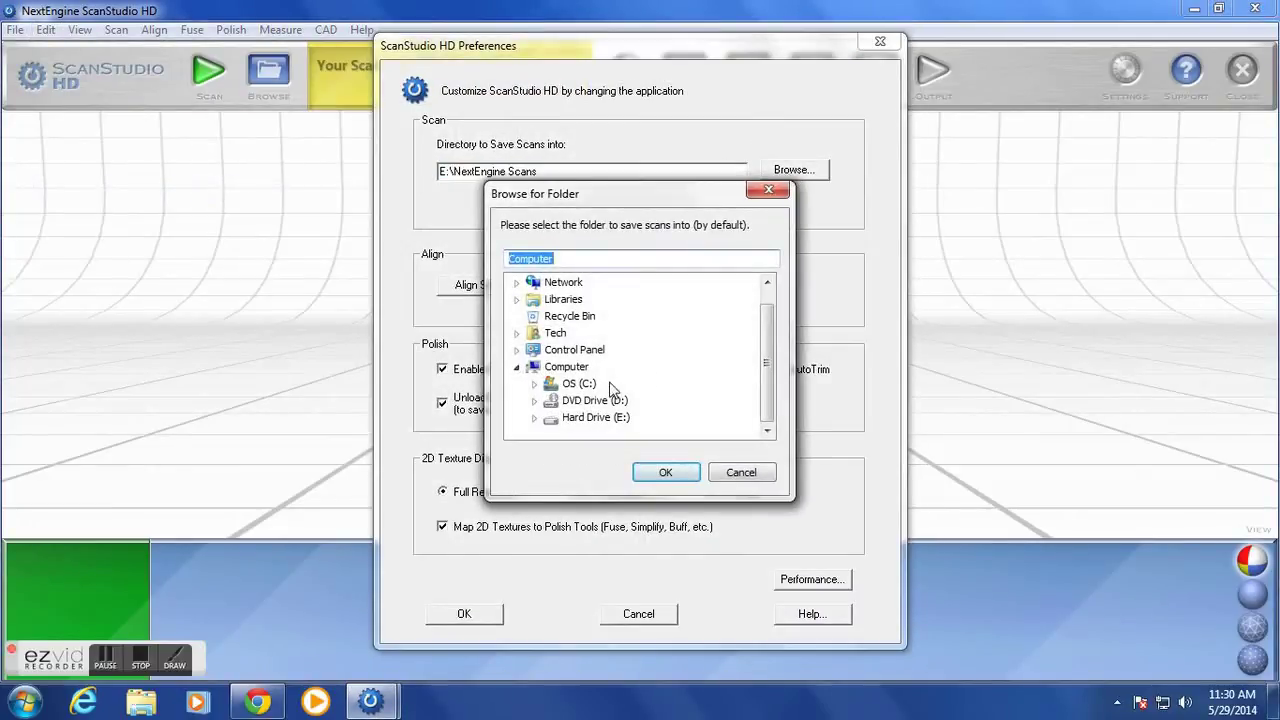
left_click(534, 418)
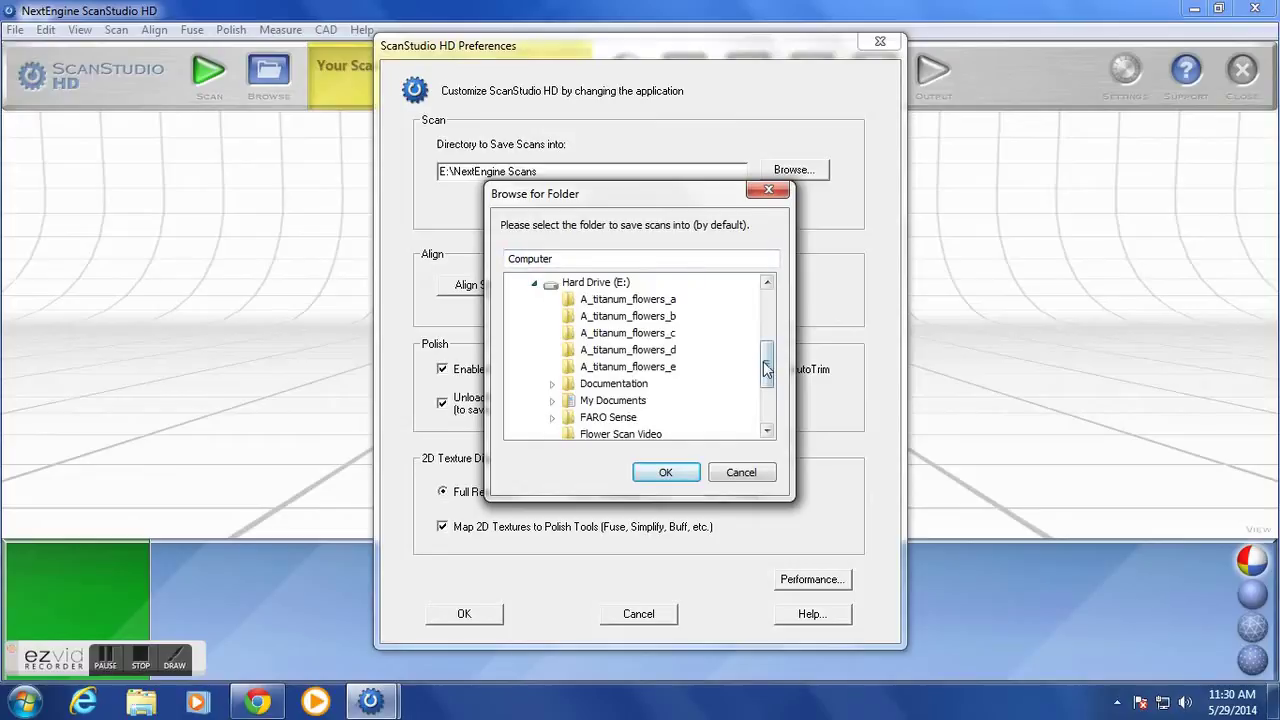
left_click_drag(766, 364, 768, 400)
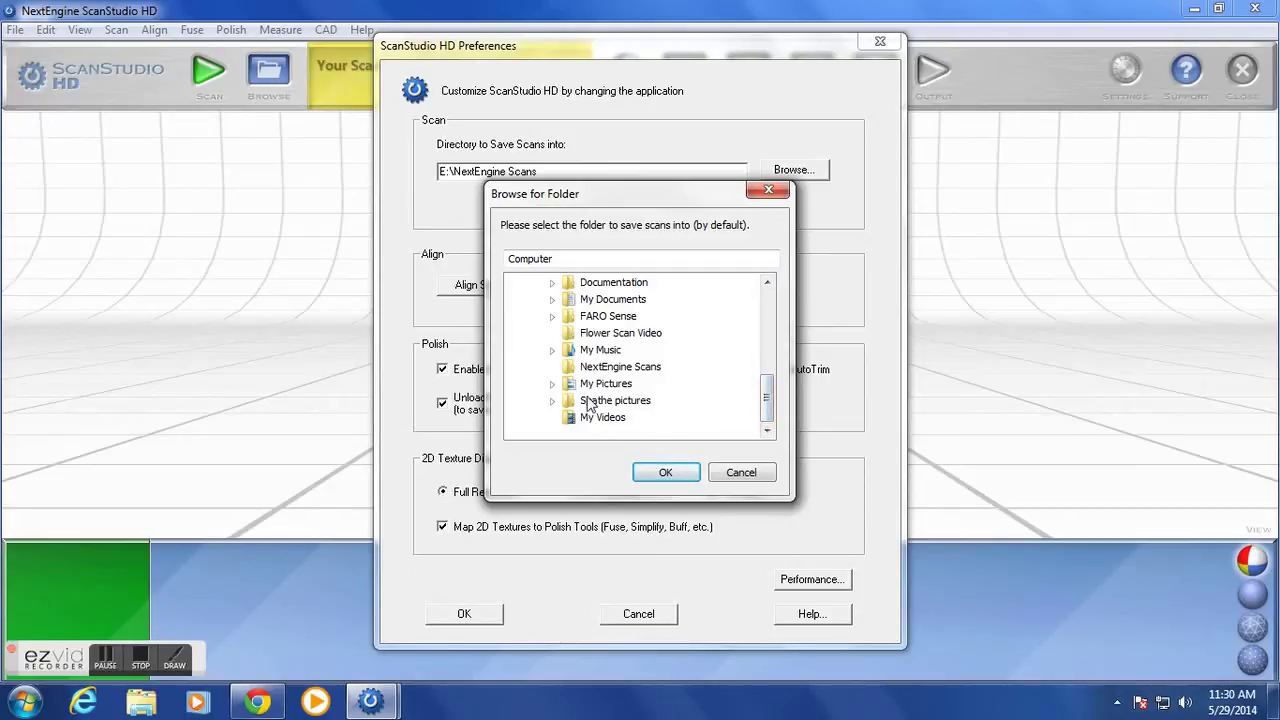
left_click(572, 368)
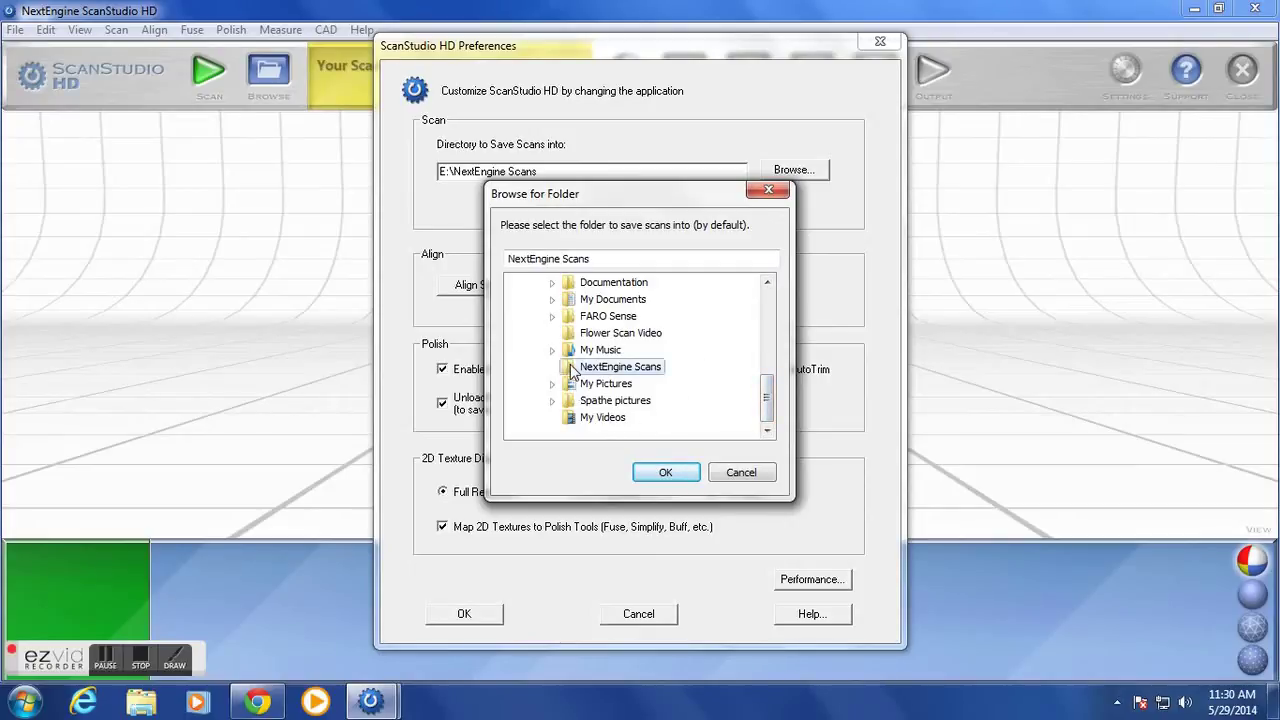
left_click(676, 476)
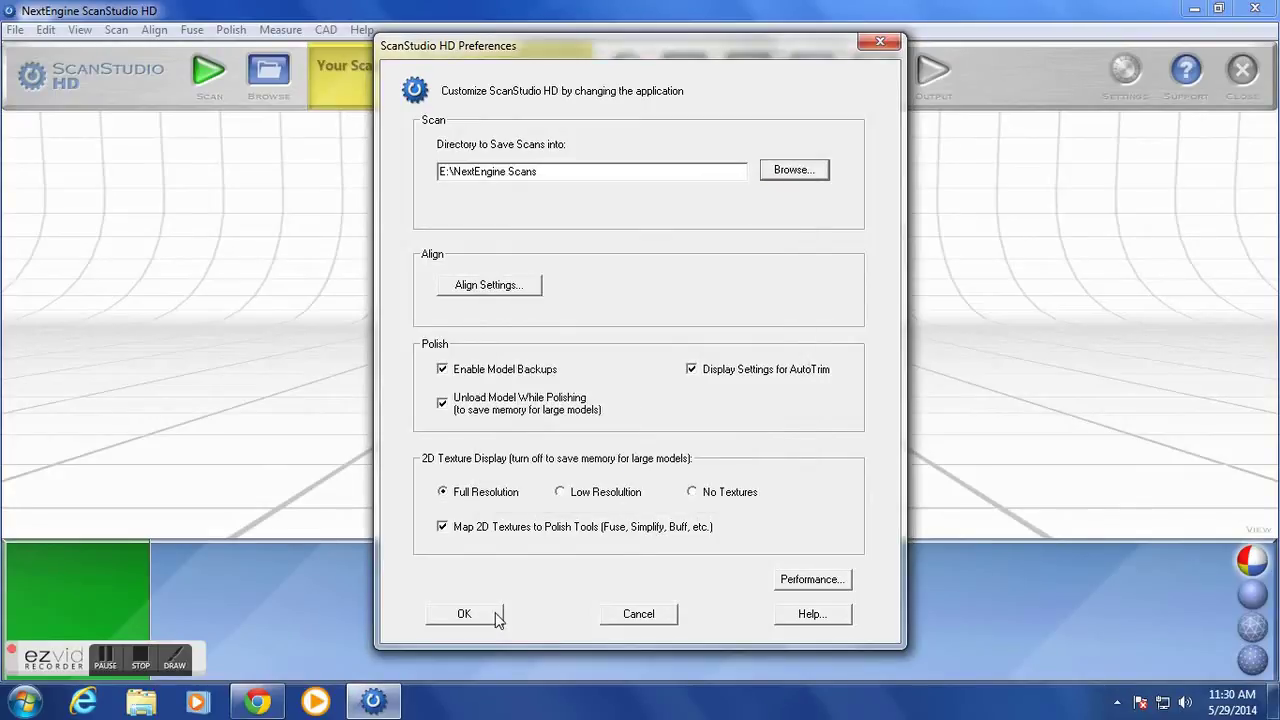
left_click(495, 614)
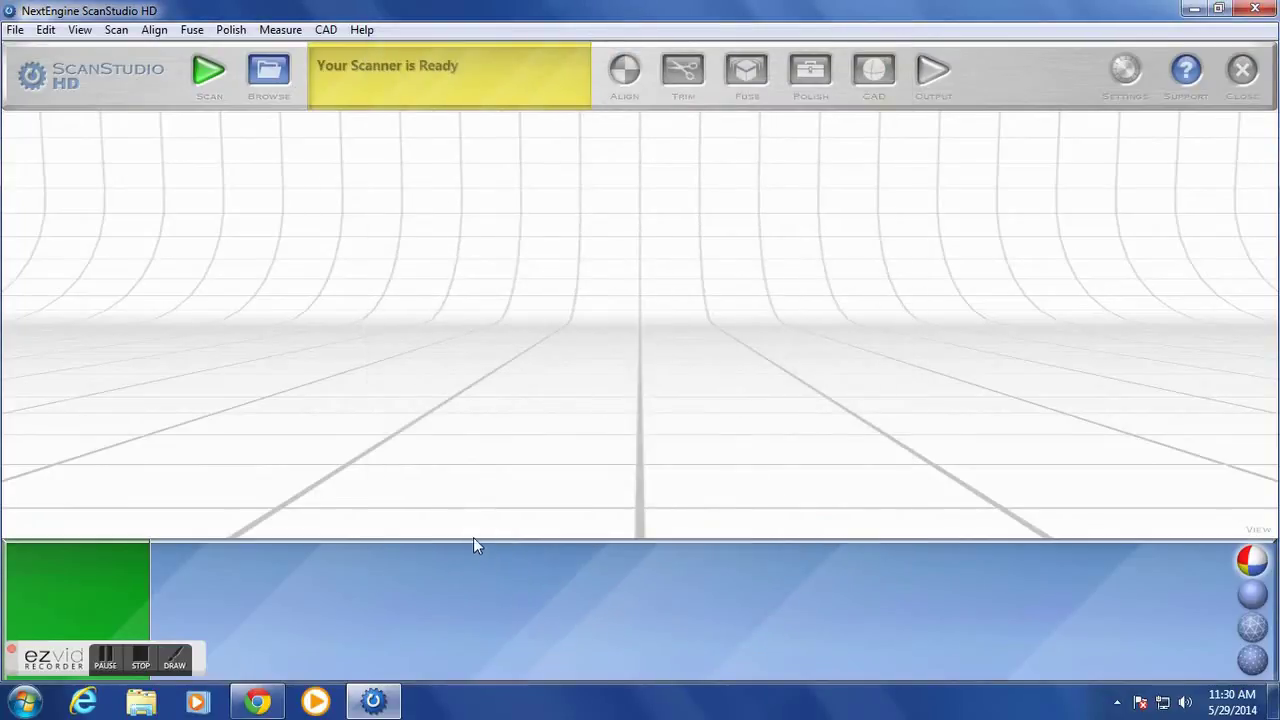
- Open a new scan setup, try tilting the palm tree figure in both directions, and return the tilt to 0
left_click(209, 74)
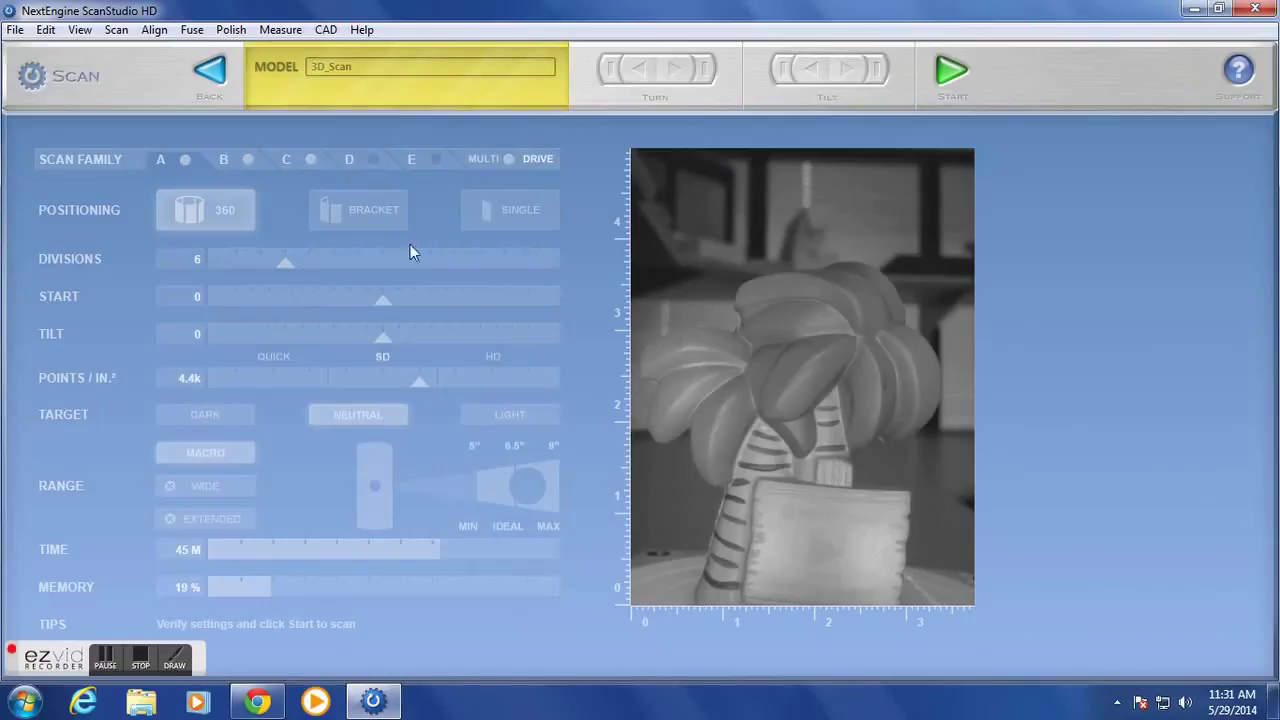
left_click(812, 73)
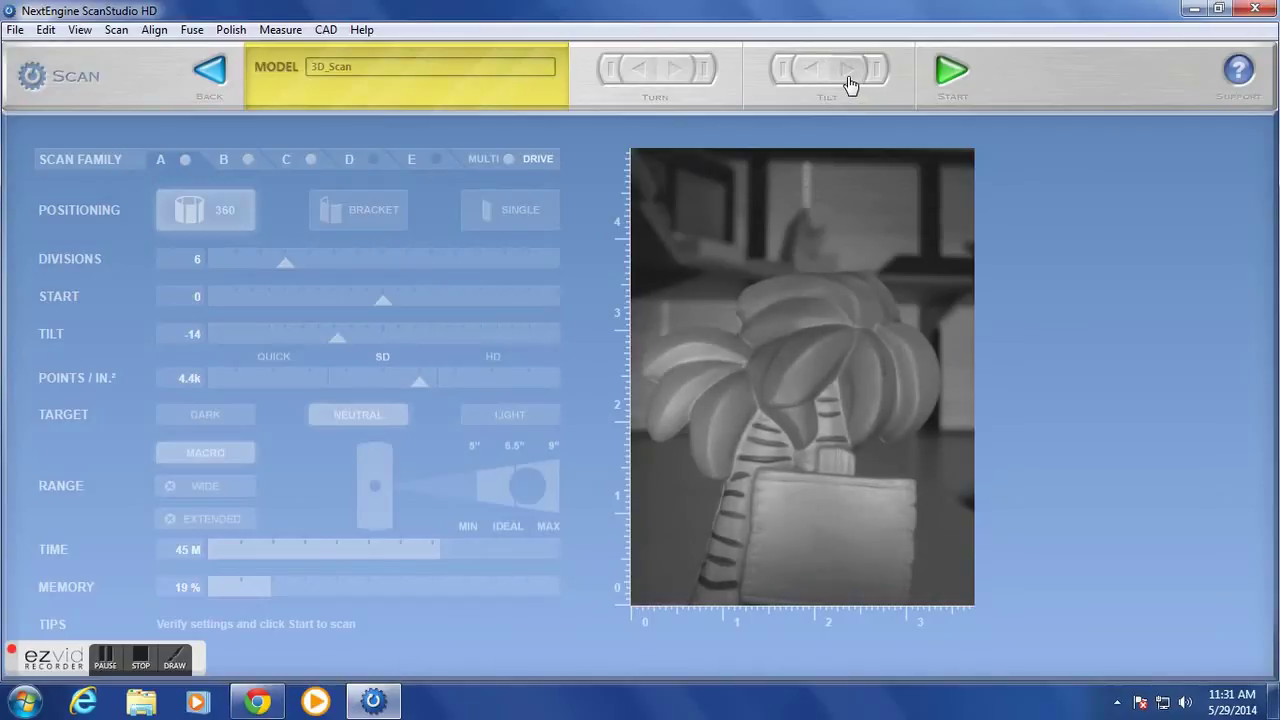
left_click(849, 84)
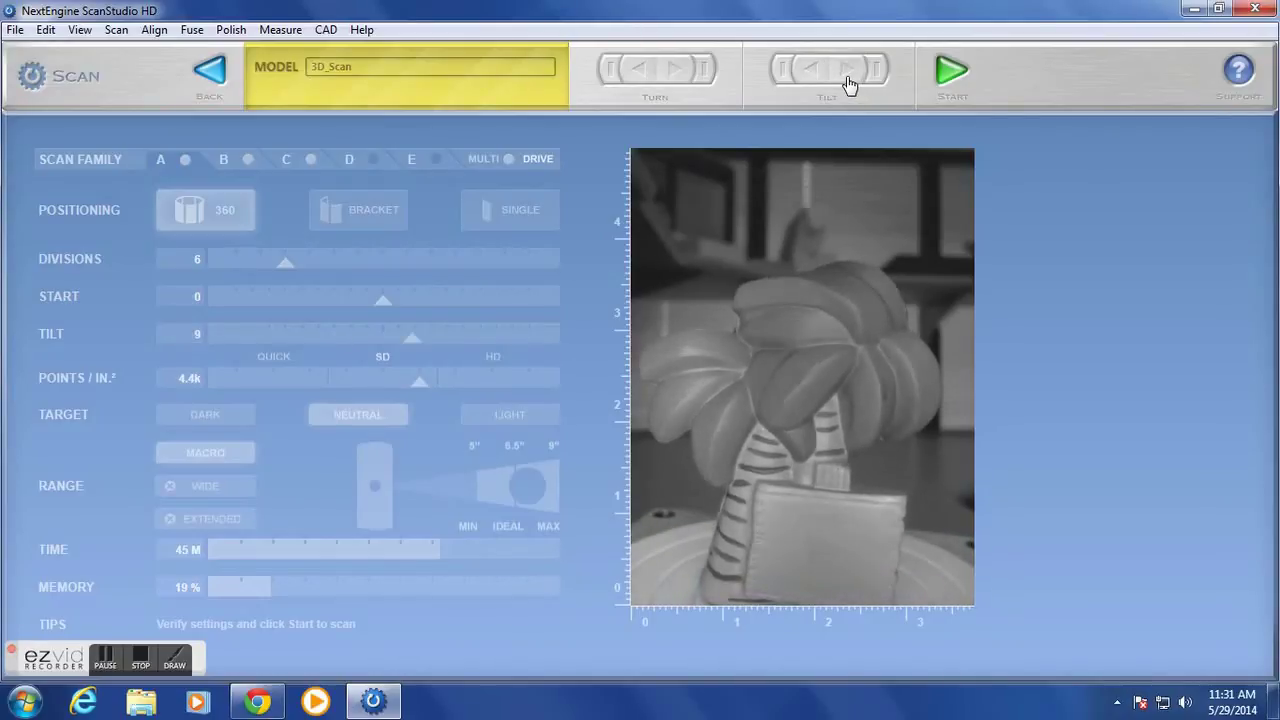
left_click_drag(406, 340, 383, 340)
- Try turning the palm tree figure in both directions and return its start angle to 0
left_click(640, 75)
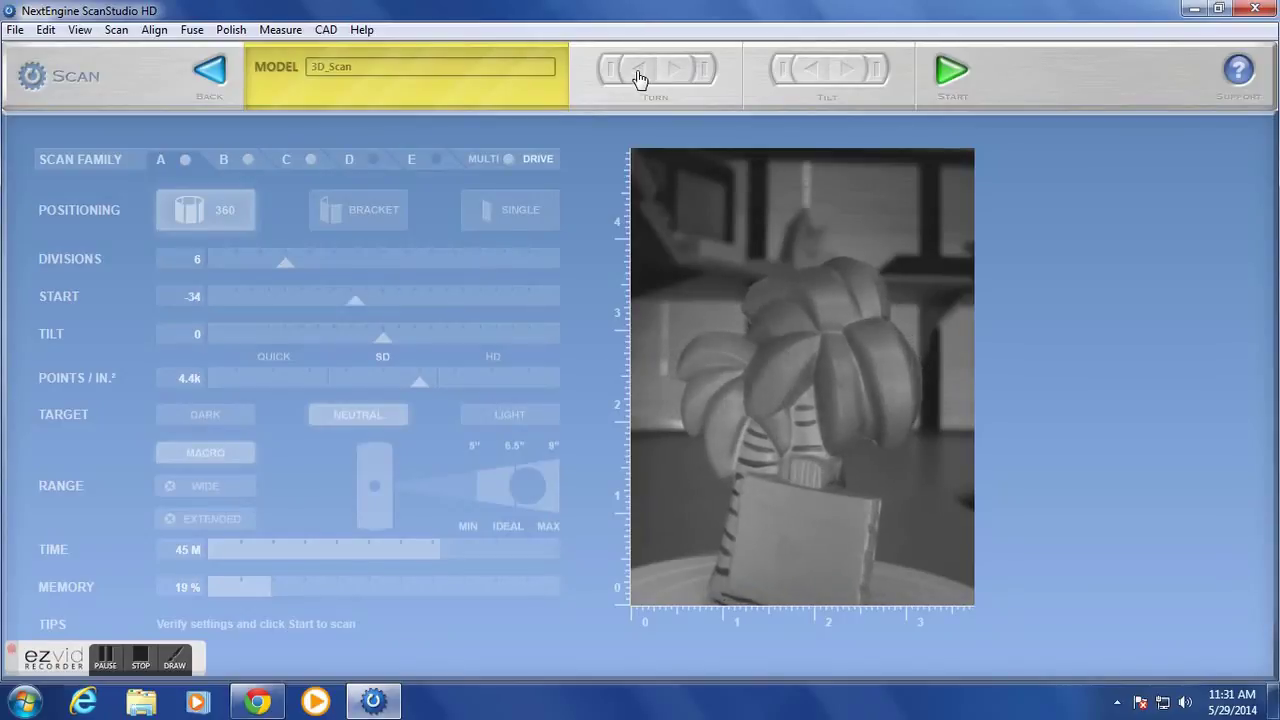
left_click(673, 72)
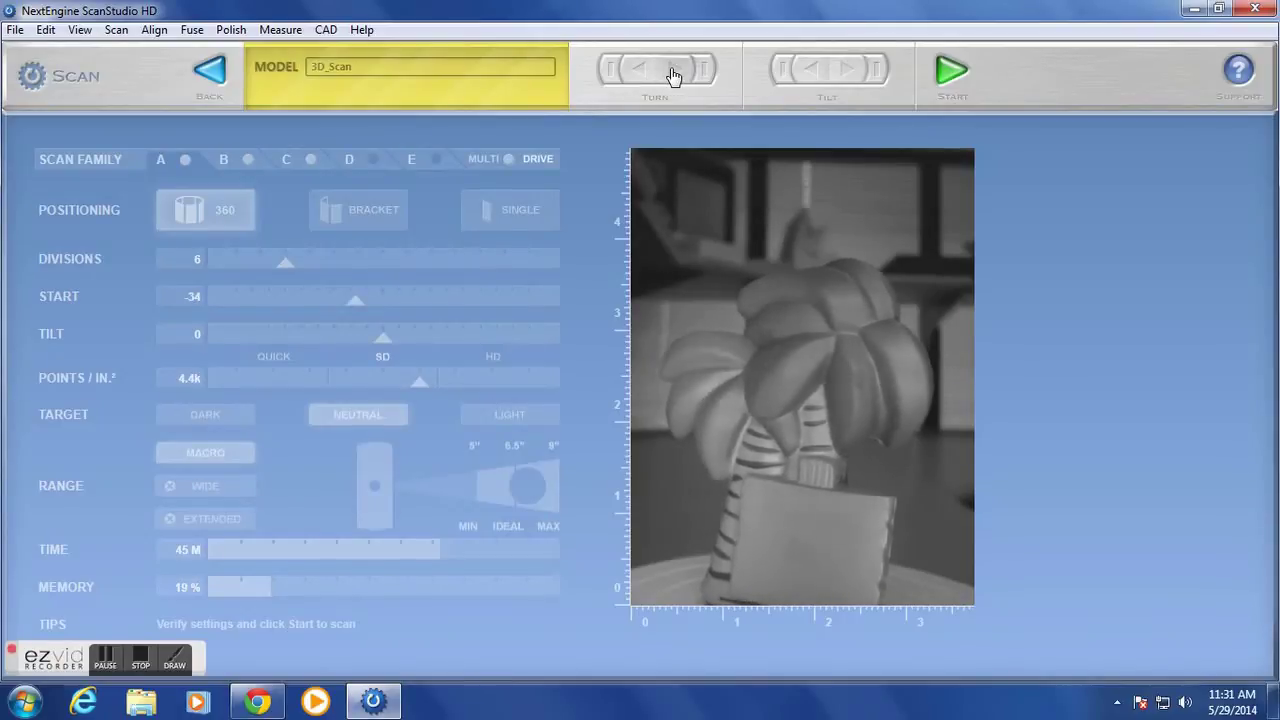
left_click_drag(372, 302, 384, 302)
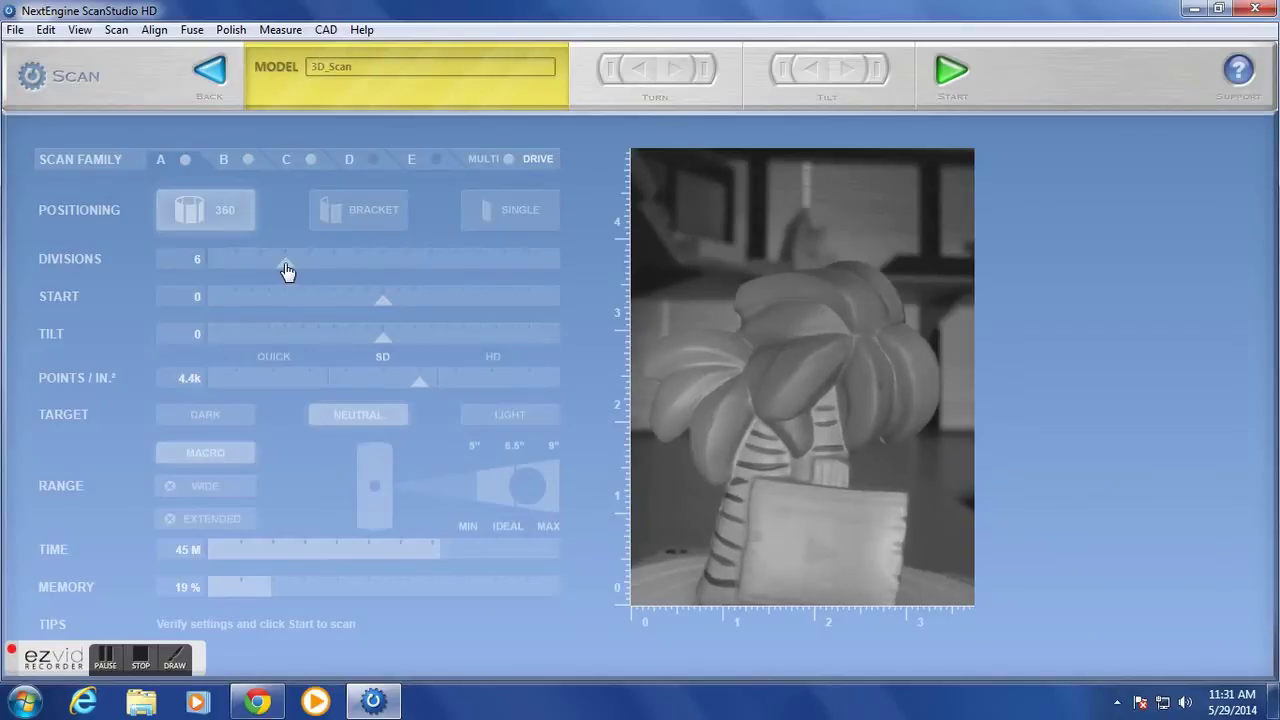
- Set scan family A to 10 divisions, a point density of 10k per square inch in HD, and a Neutral target
left_click_drag(286, 268, 529, 260)
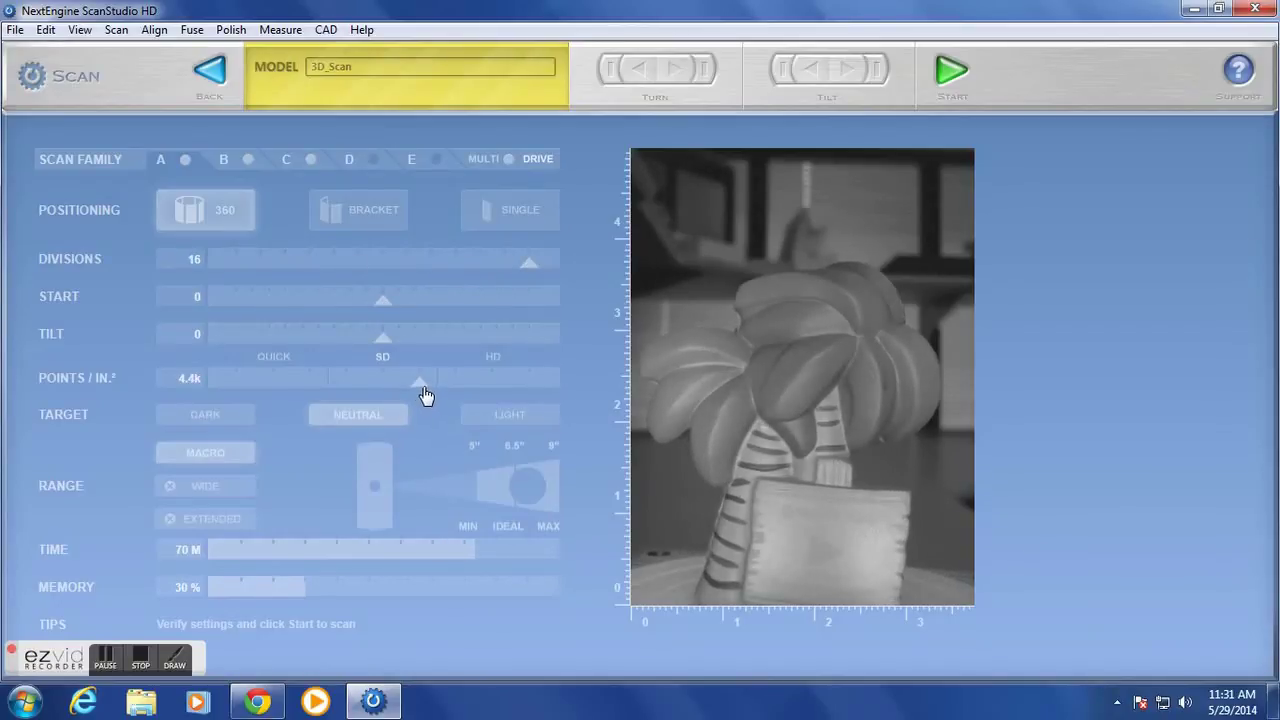
left_click_drag(423, 394, 573, 372)
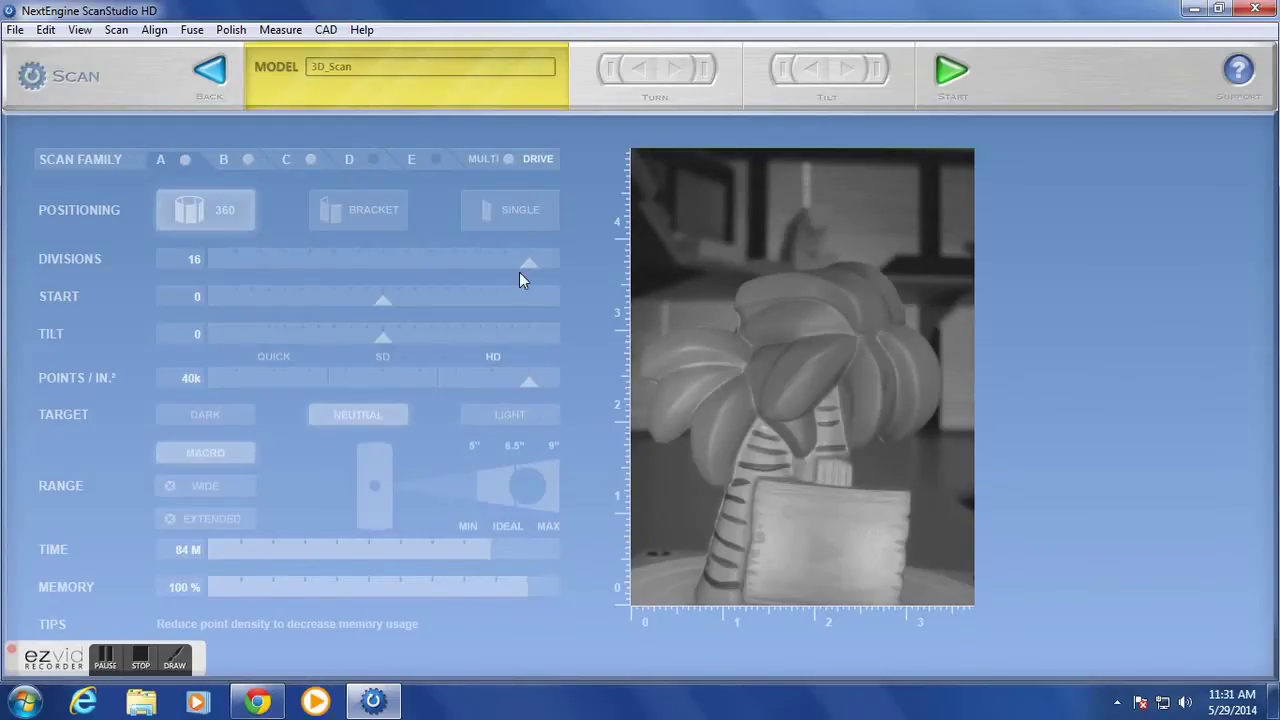
left_click_drag(529, 266, 383, 270)
left_click_drag(529, 383, 455, 385)
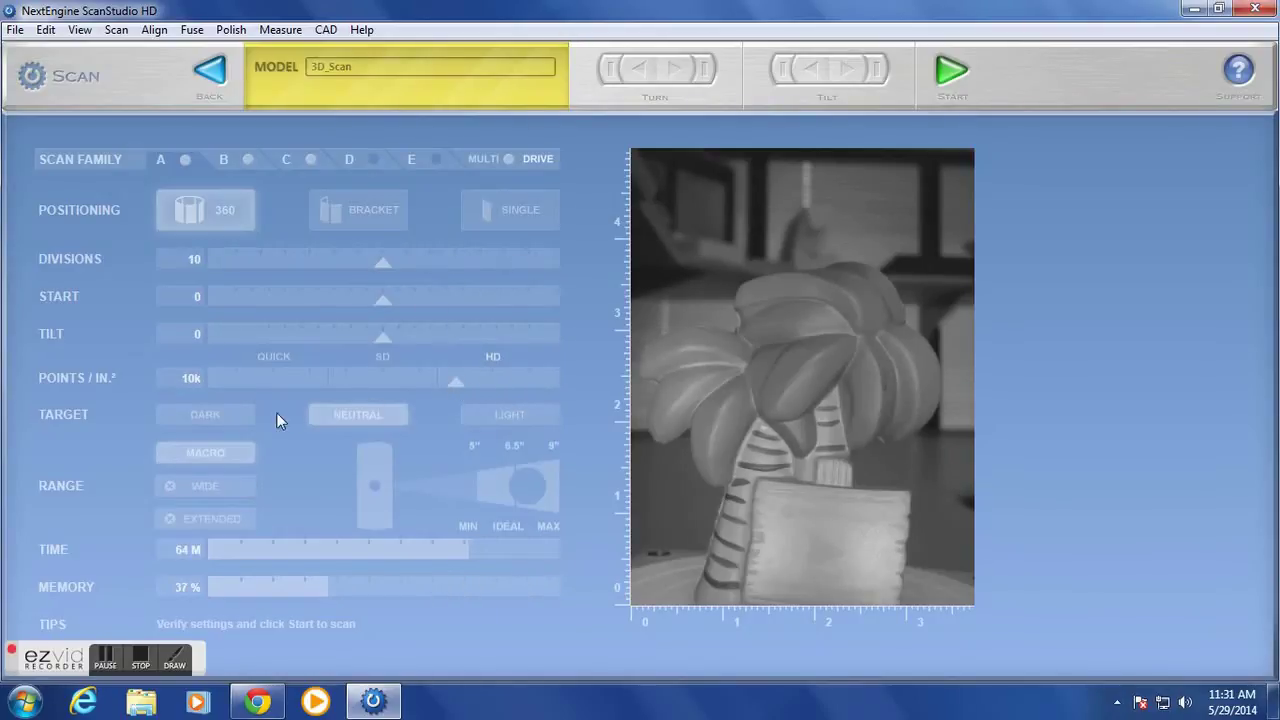
left_click(488, 422)
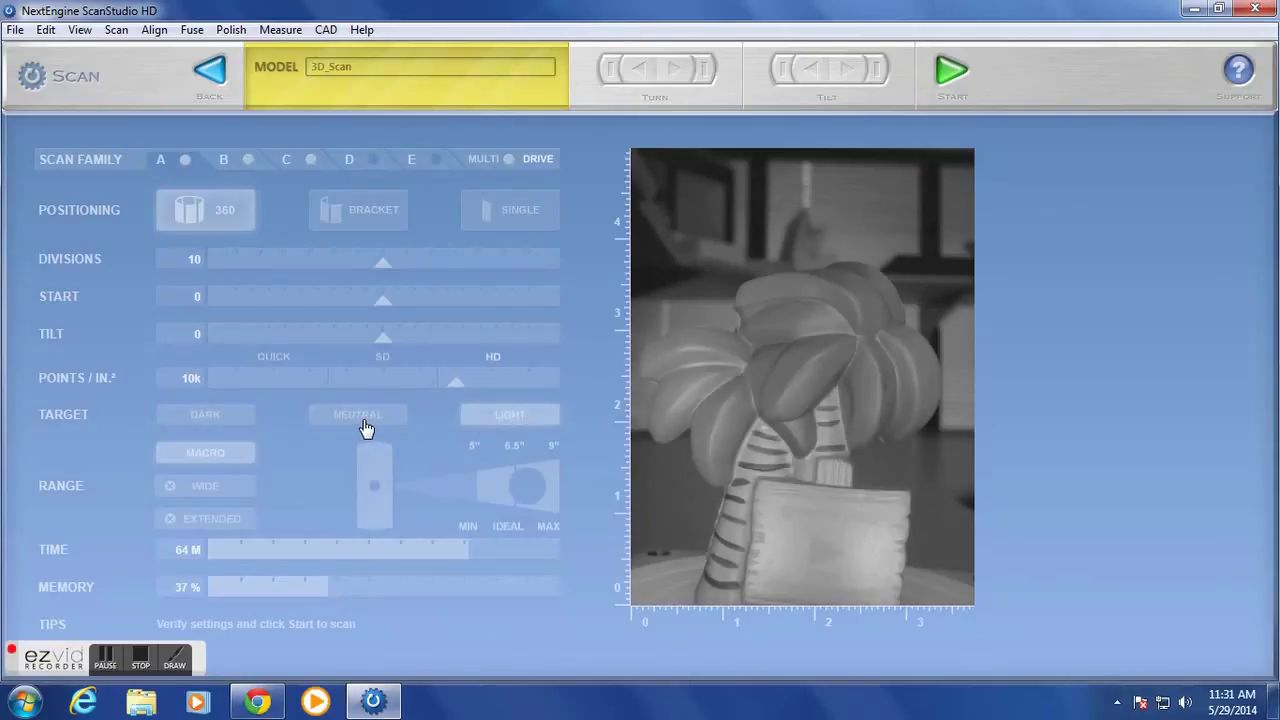
left_click(366, 428)
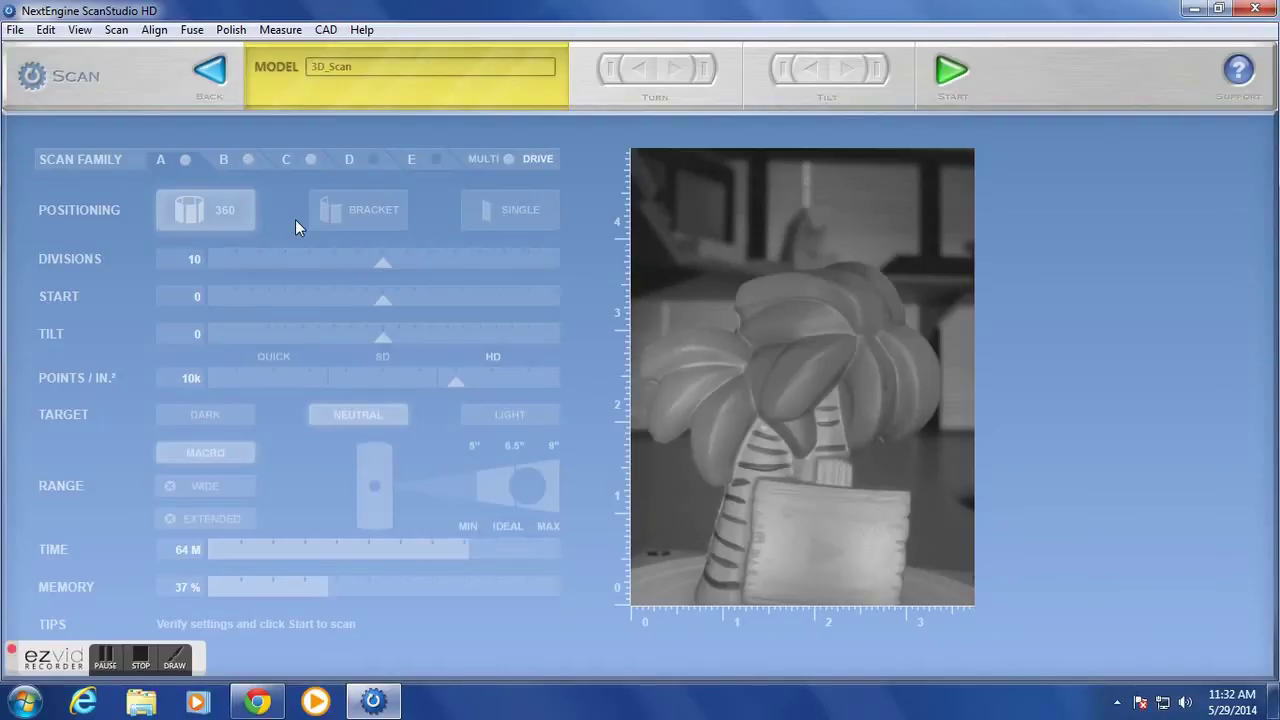
- Set scan family B to 10 divisions, a tilt of 45, and a point density of 10k per square inch
left_click(248, 163)
left_click(249, 164)
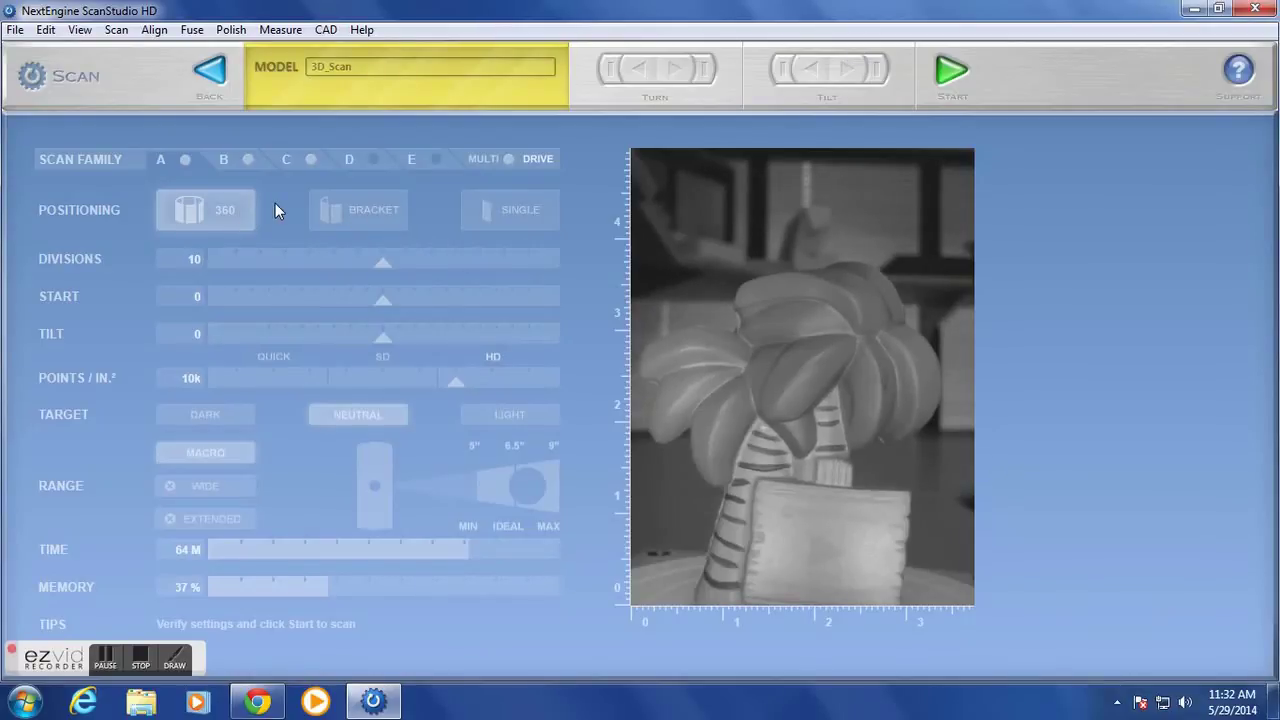
left_click(232, 170)
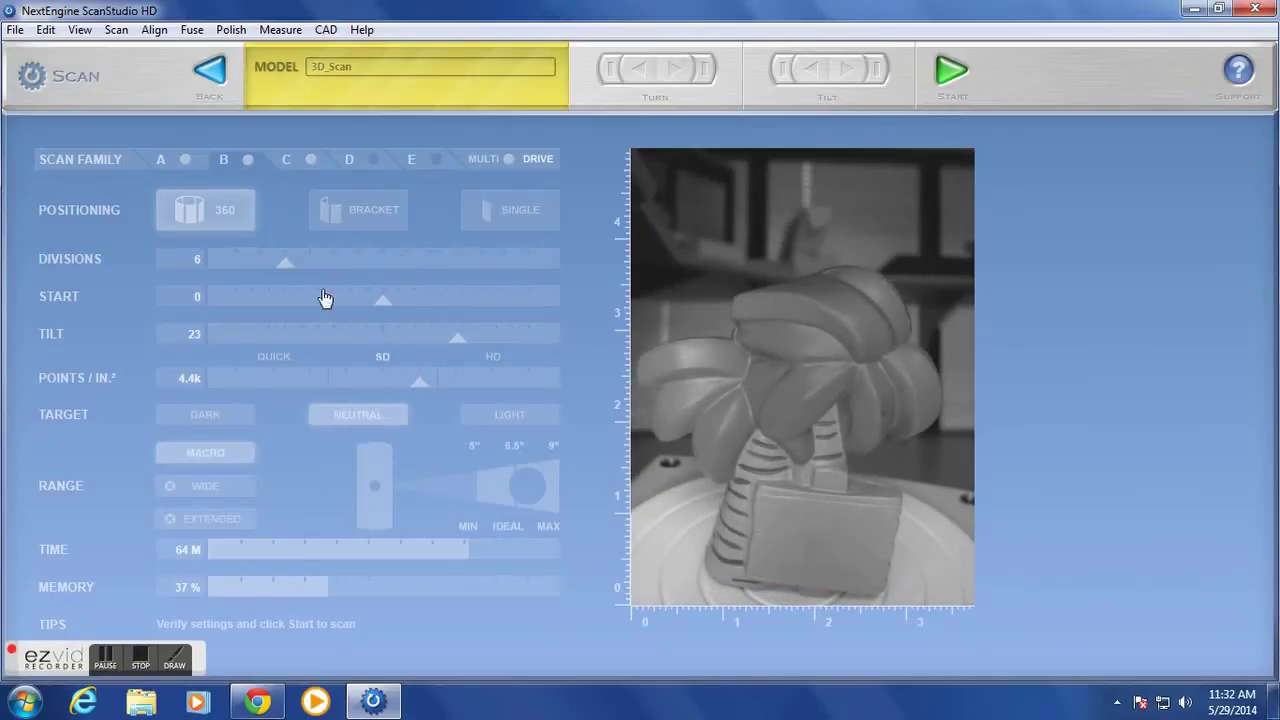
left_click_drag(291, 277, 384, 274)
left_click_drag(431, 386, 535, 345)
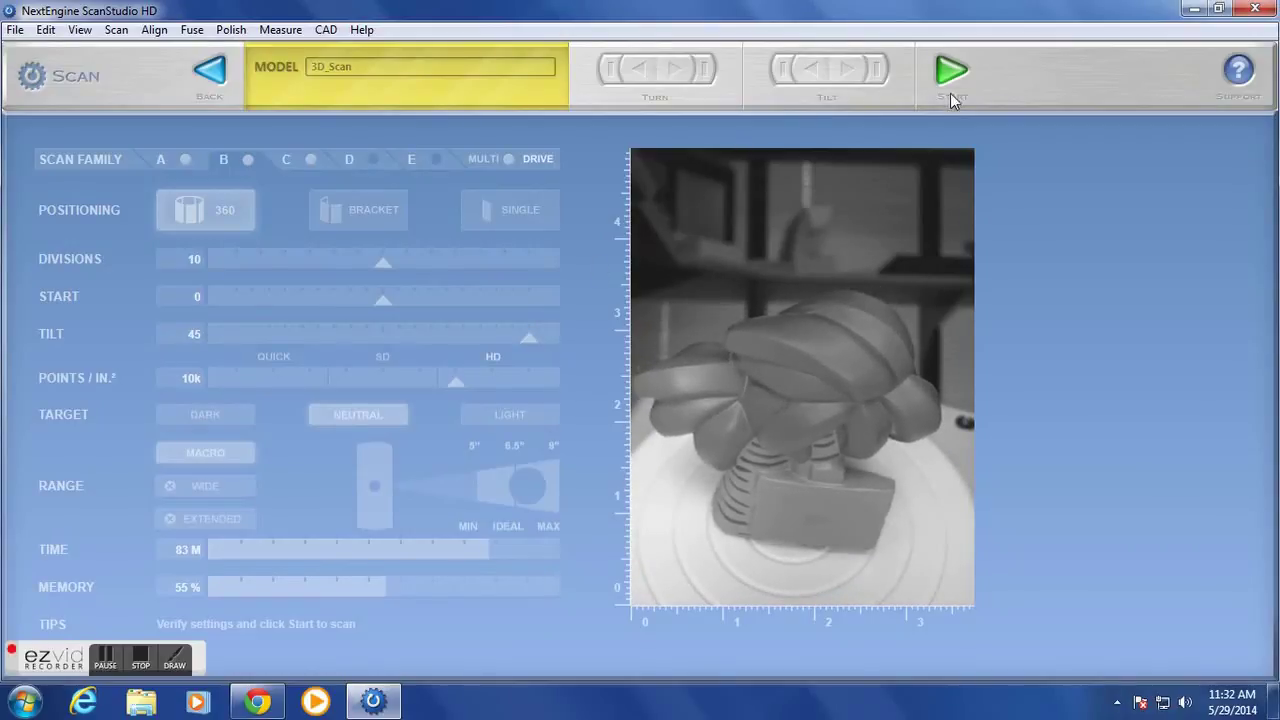
- Return to the scan family A settings and start the scan
left_click(176, 162)
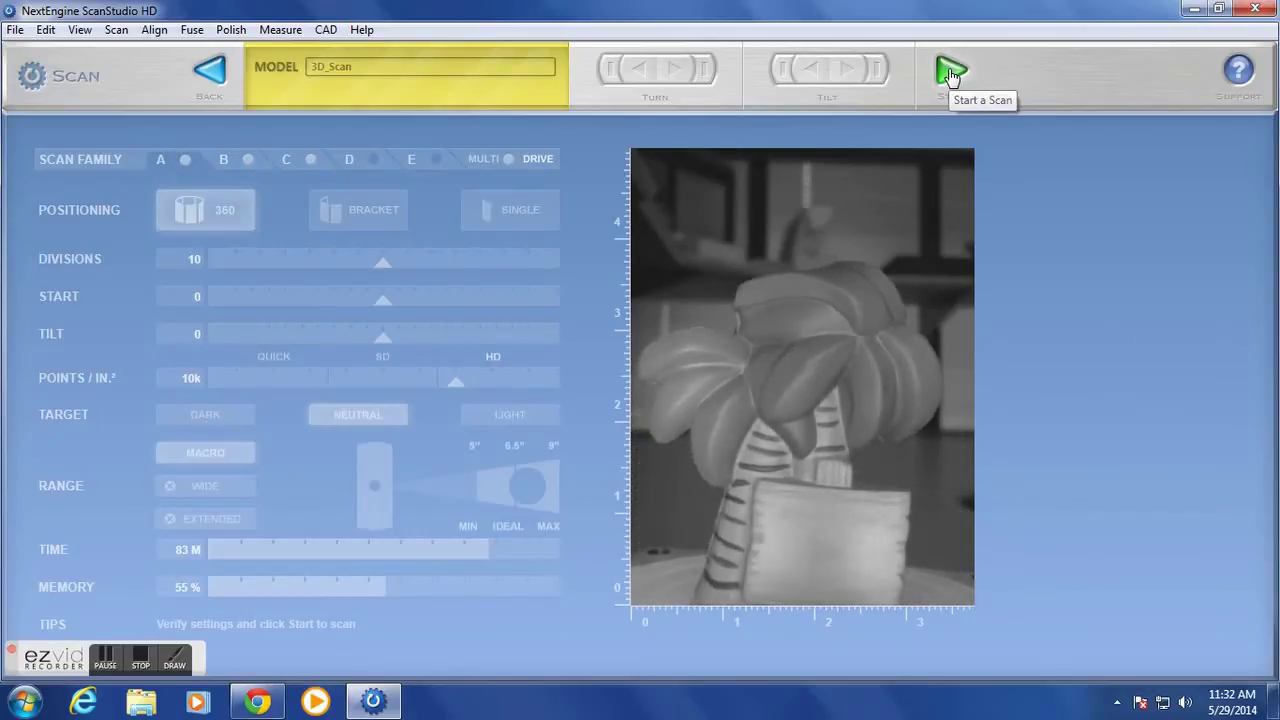
left_click(311, 160)
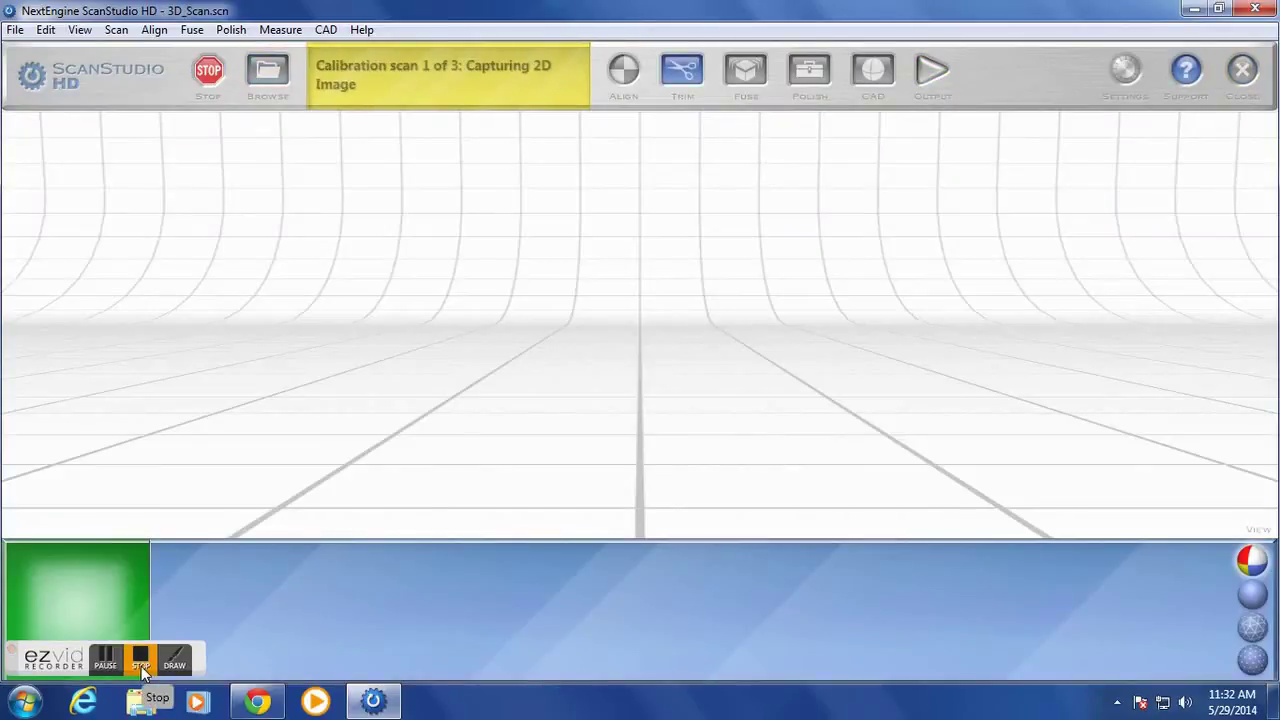
left_click(141, 663)
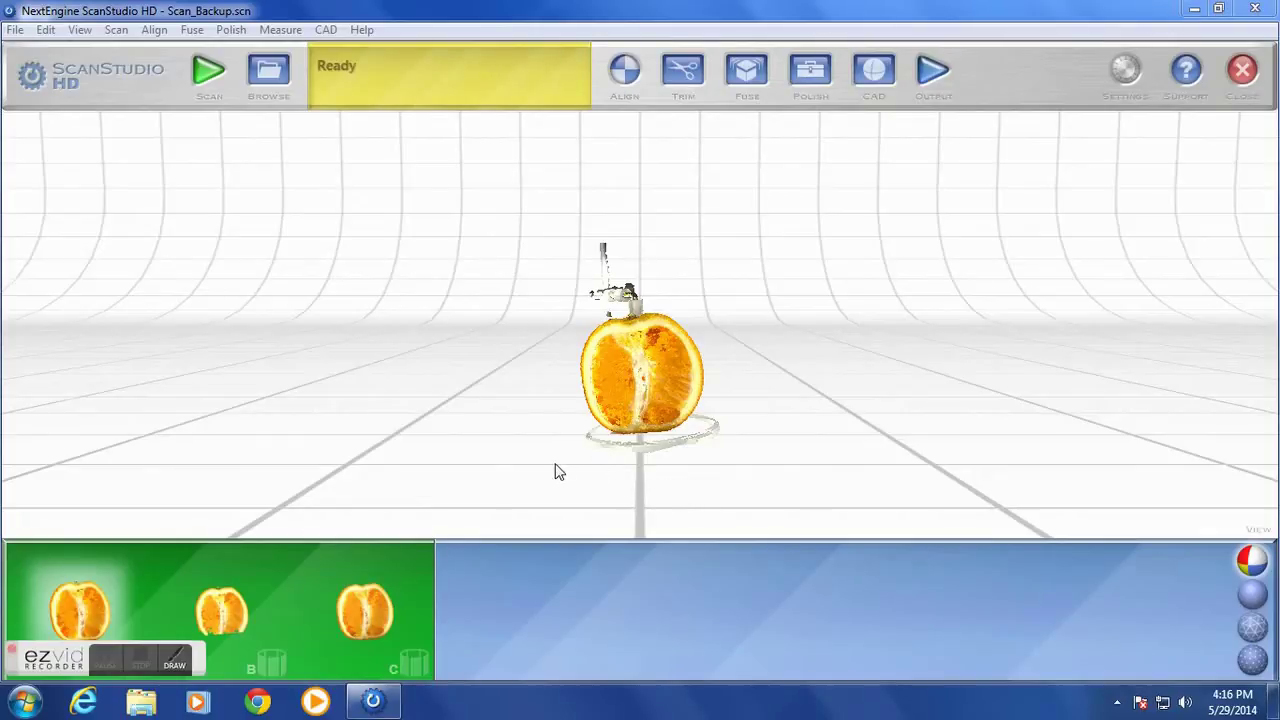
- Refine the alignment of the orange's three scan families and return to the main workspace
left_click_drag(558, 470, 685, 418)
scroll(685, 410, "up", 4)
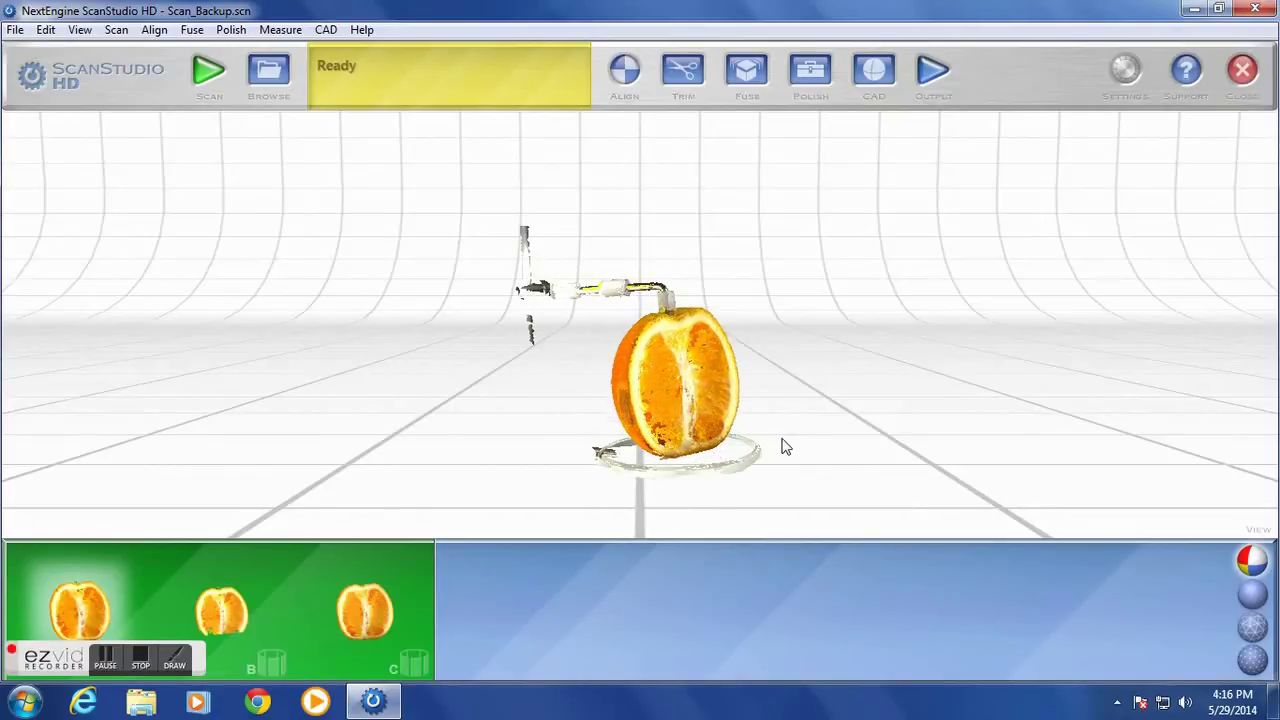
left_click_drag(788, 446, 787, 467)
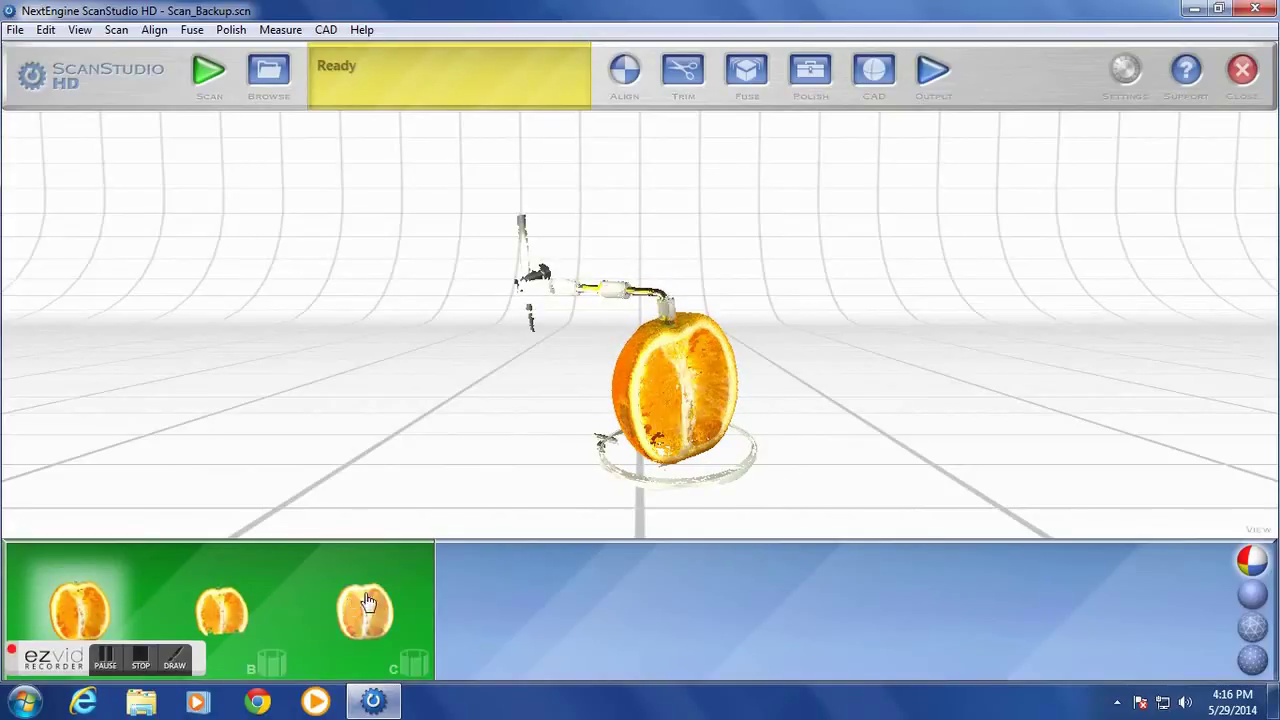
left_click_drag(573, 477, 720, 477)
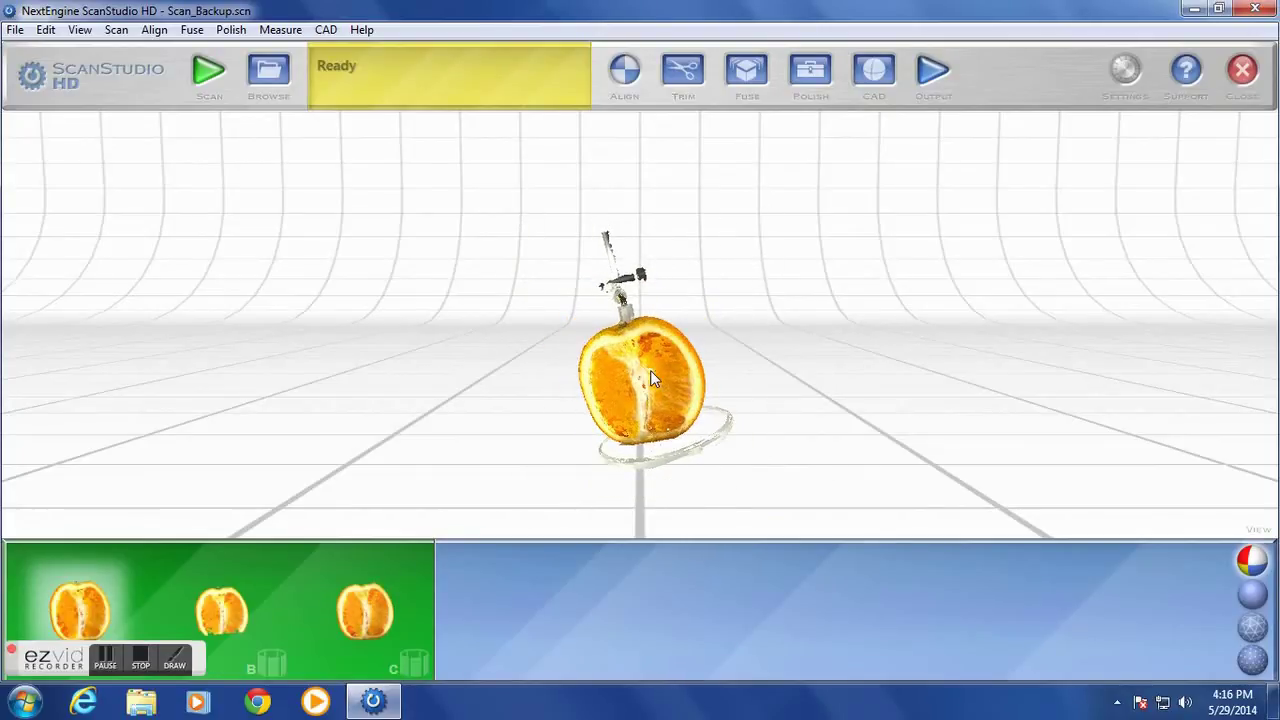
left_click(624, 70)
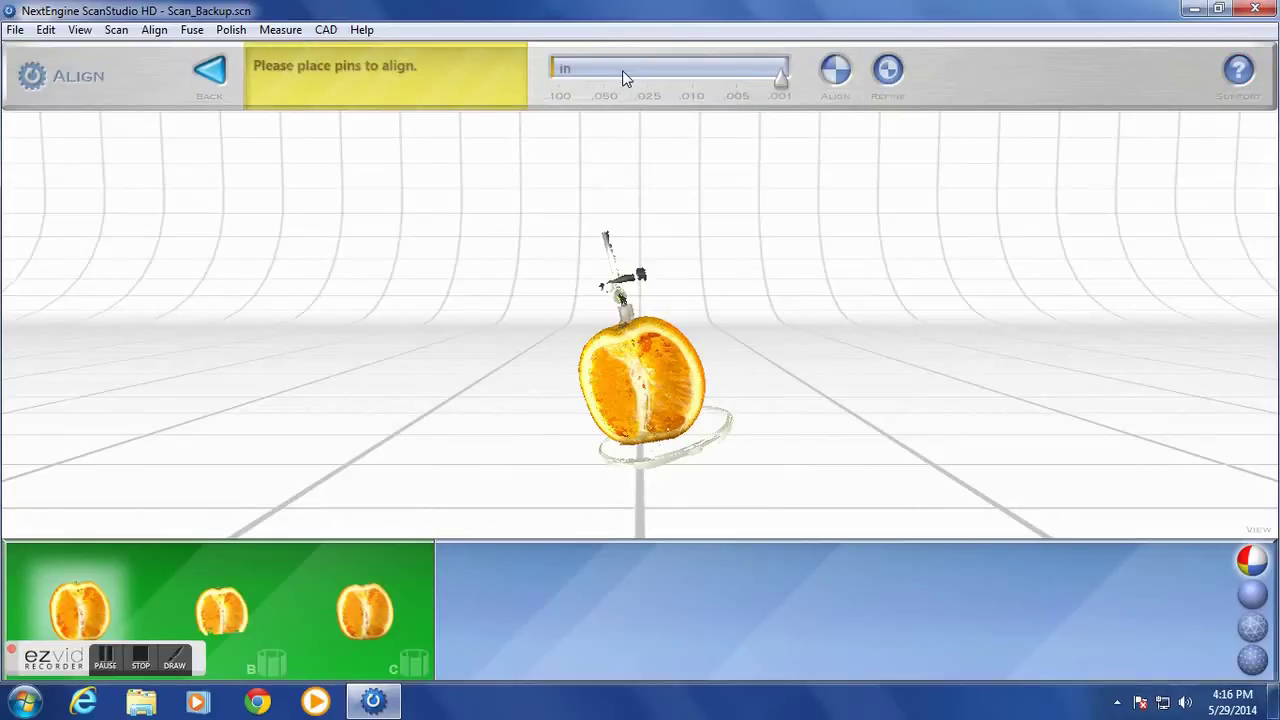
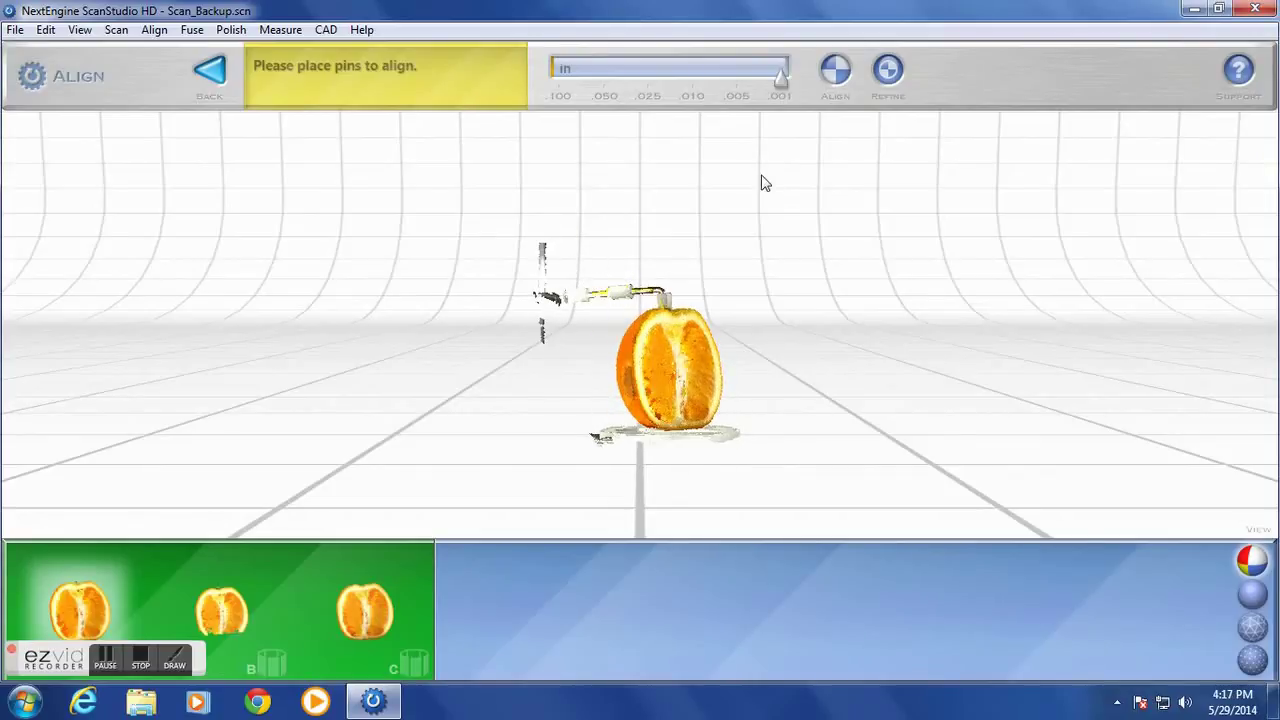
left_click(889, 71)
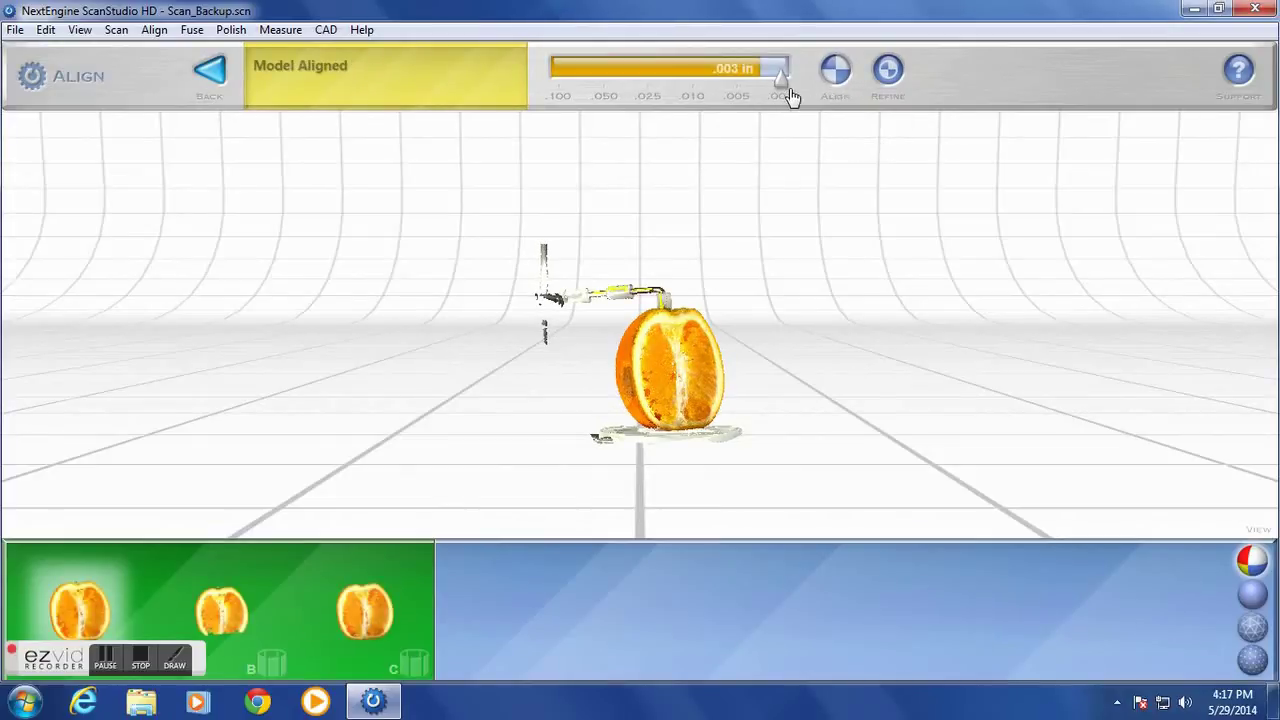
left_click(213, 72)
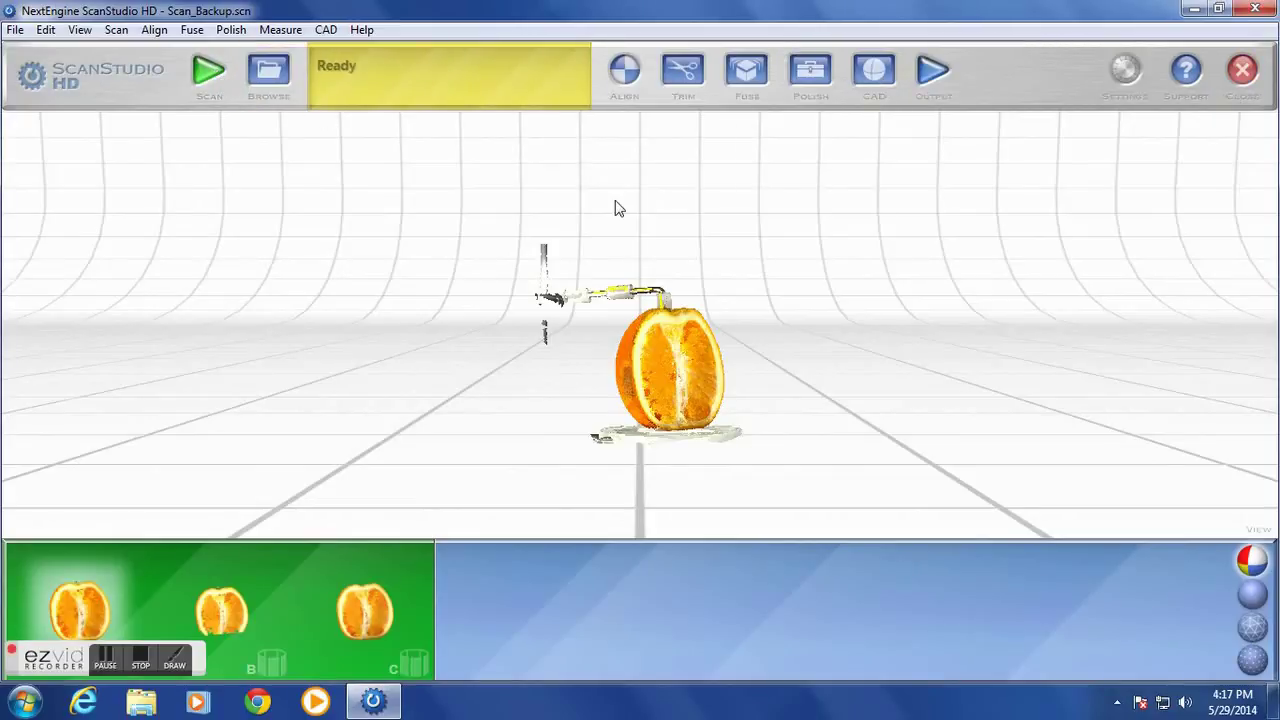
- Trim the gripper arm and platter remnants off the orange scans with the circular selection brush and return to the main workspace
left_click(684, 72)
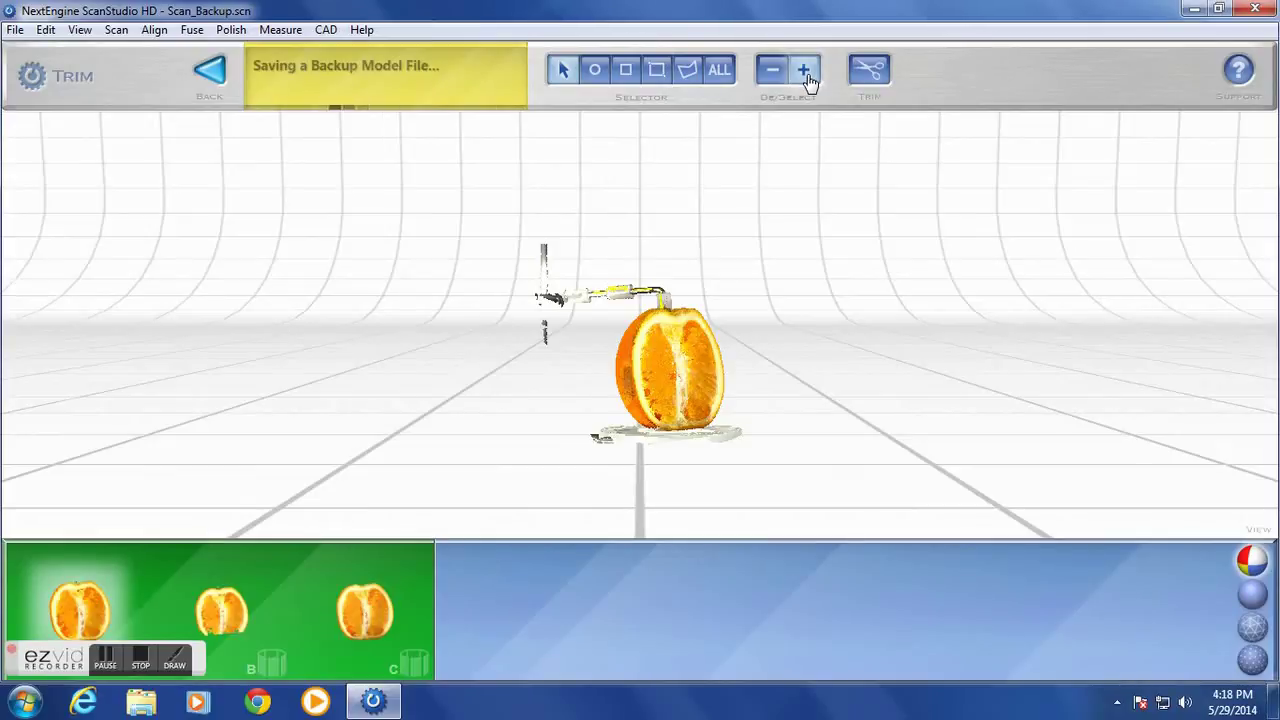
left_click(594, 72)
mouse_move(530, 315)
left_mouse_down()
mouse_move(520, 345)
mouse_move(521, 242)
mouse_move(529, 329)
mouse_move(551, 289)
mouse_move(674, 284)
mouse_move(750, 410)
mouse_move(749, 457)
mouse_move(697, 472)
mouse_move(596, 448)
mouse_move(765, 209)
left_mouse_up()
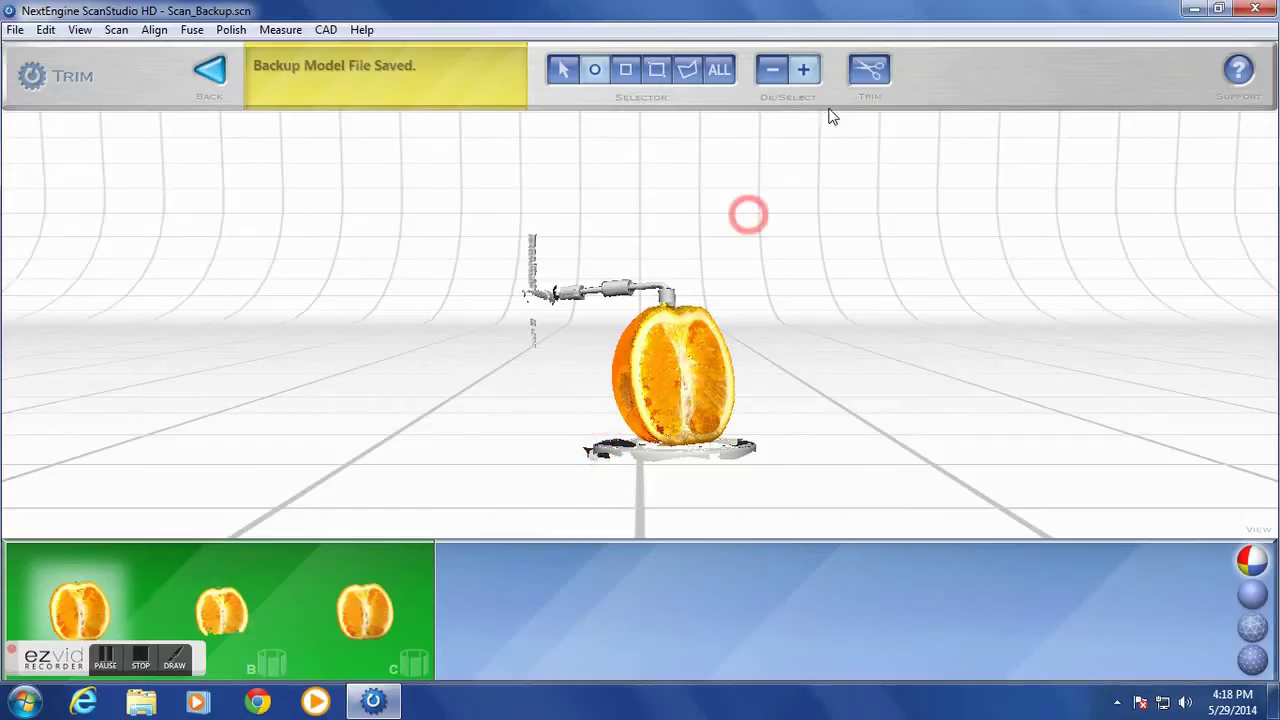
left_click(869, 72)
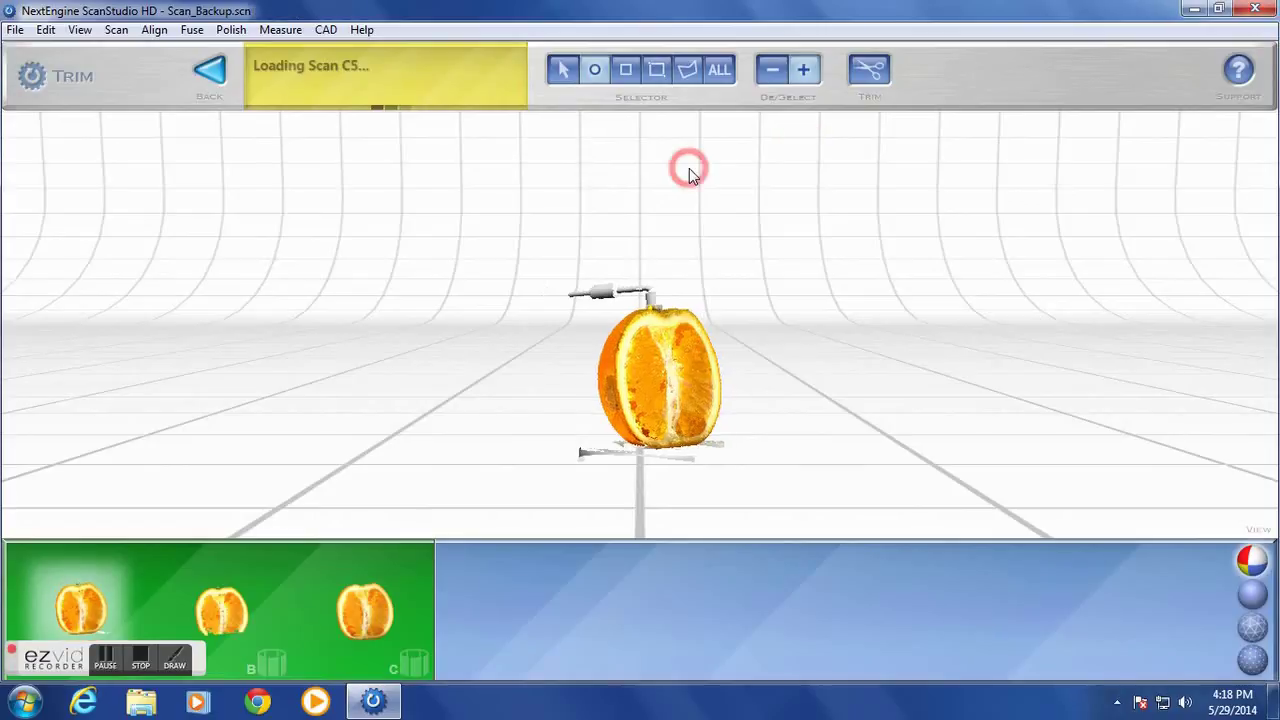
left_click(222, 90)
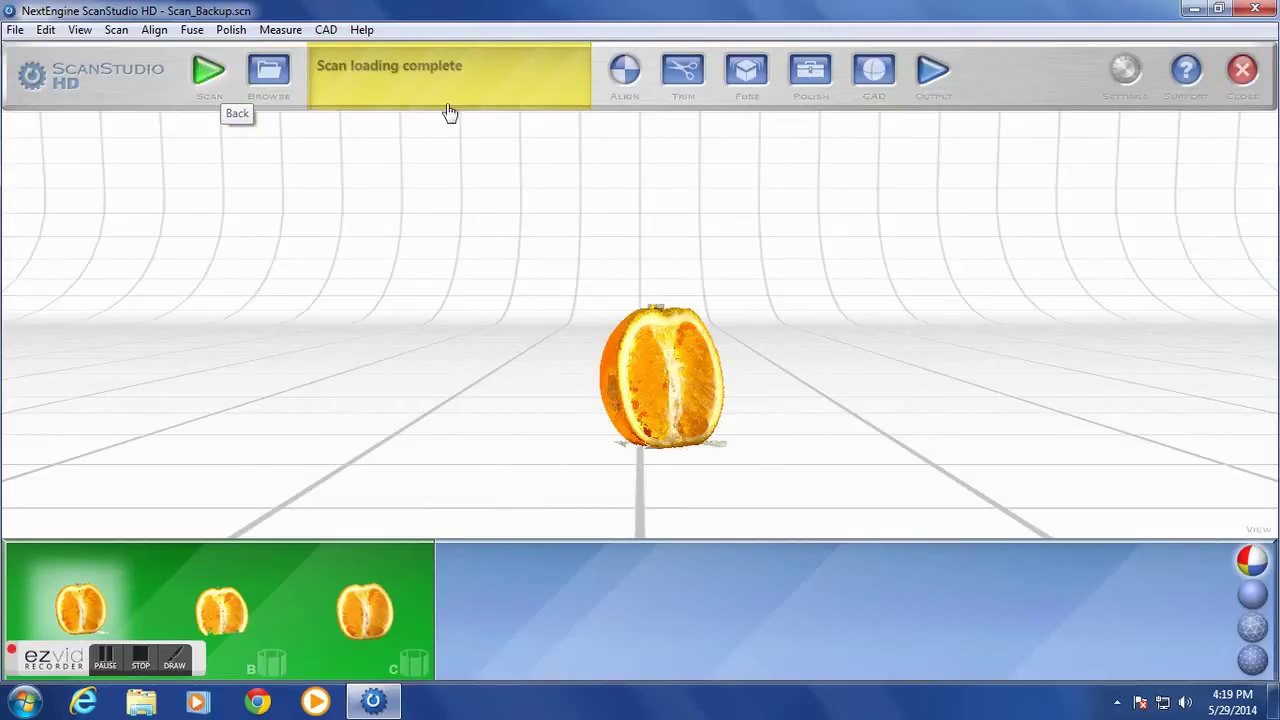
- Fuse the three trimmed scan families into one orange model without simplification and leave the Fuse workspace
left_click(744, 85)
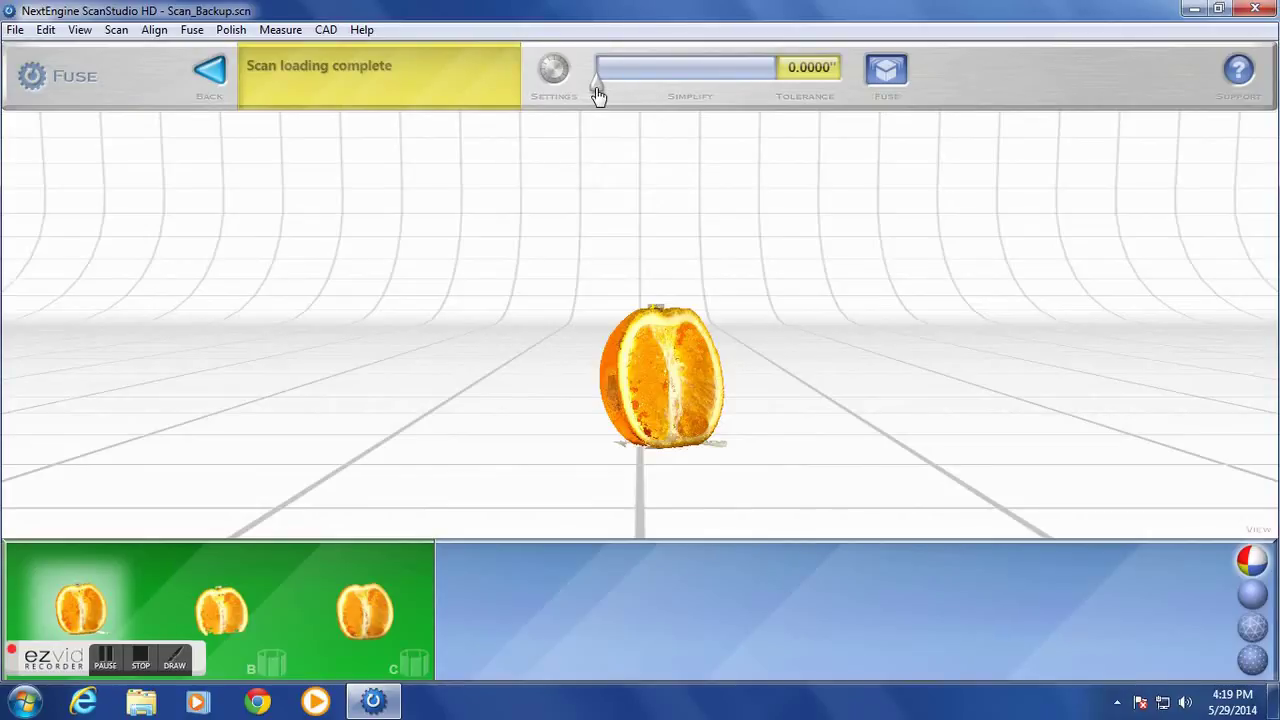
left_click(899, 80)
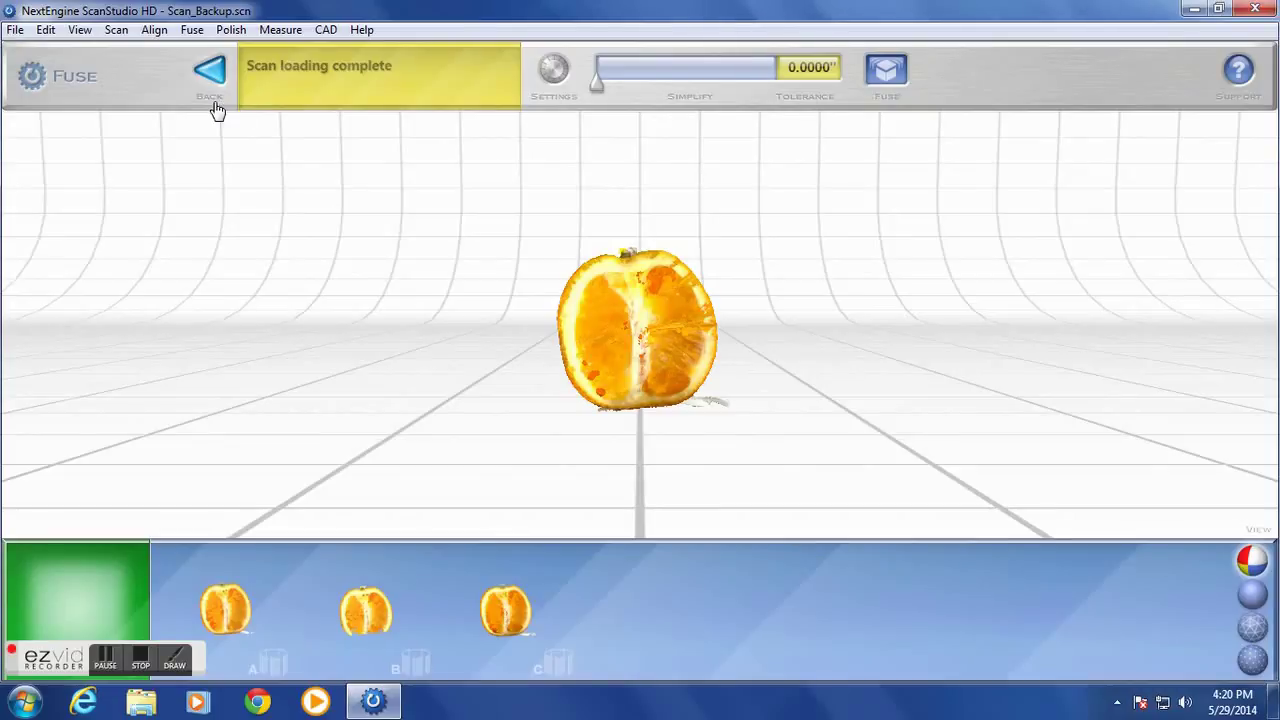
left_click(212, 78)
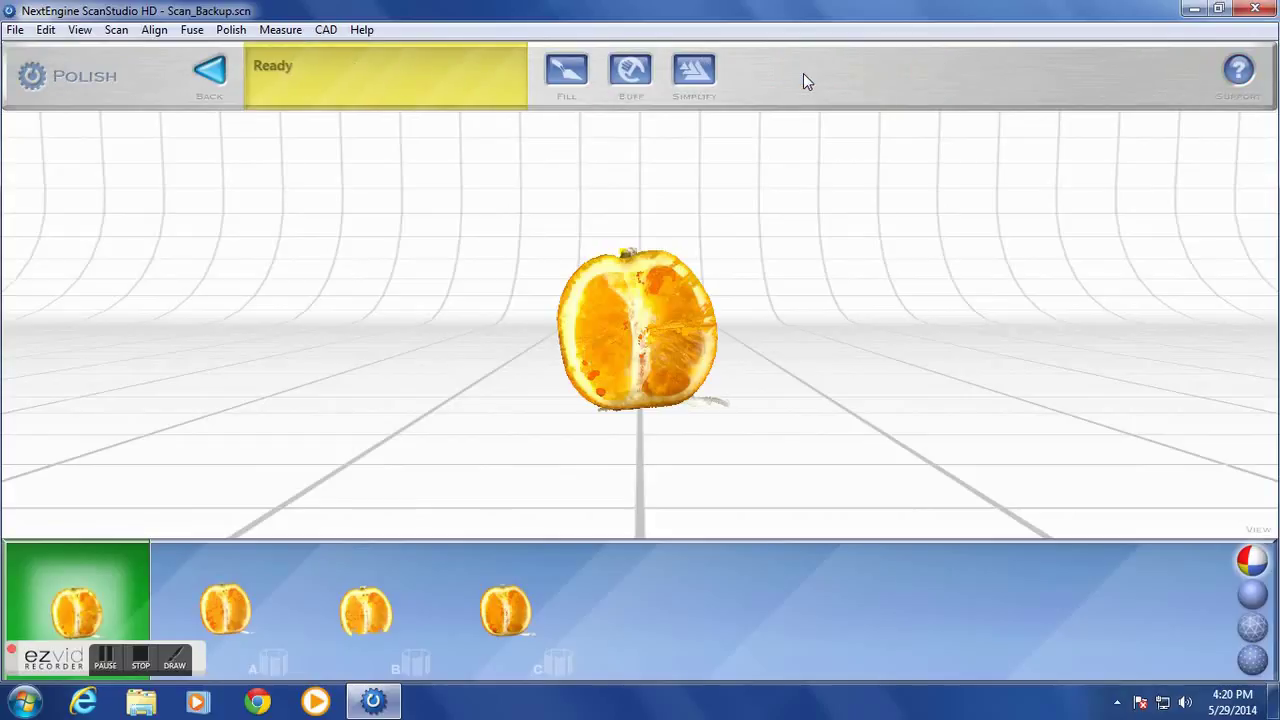
- Fill the holes on the fused orange's cut face, selecting them with the circular brush, and return to the main workspace
left_click(565, 72)
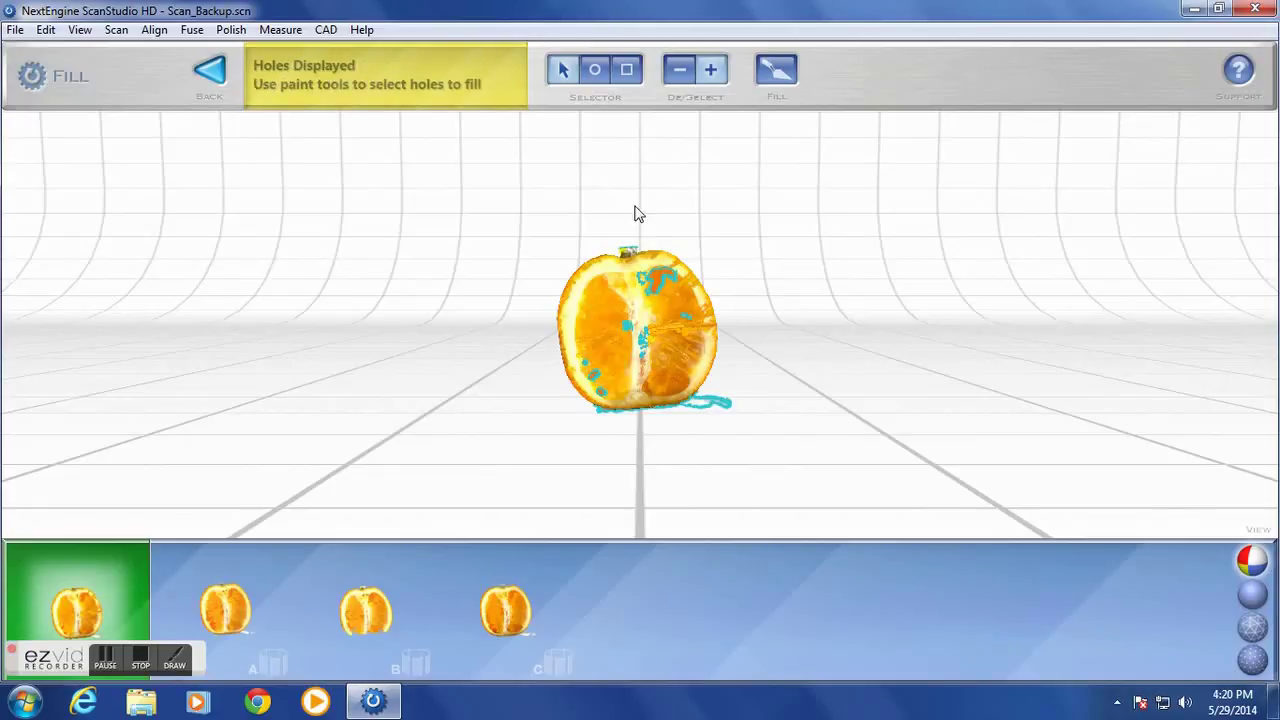
left_click(595, 69)
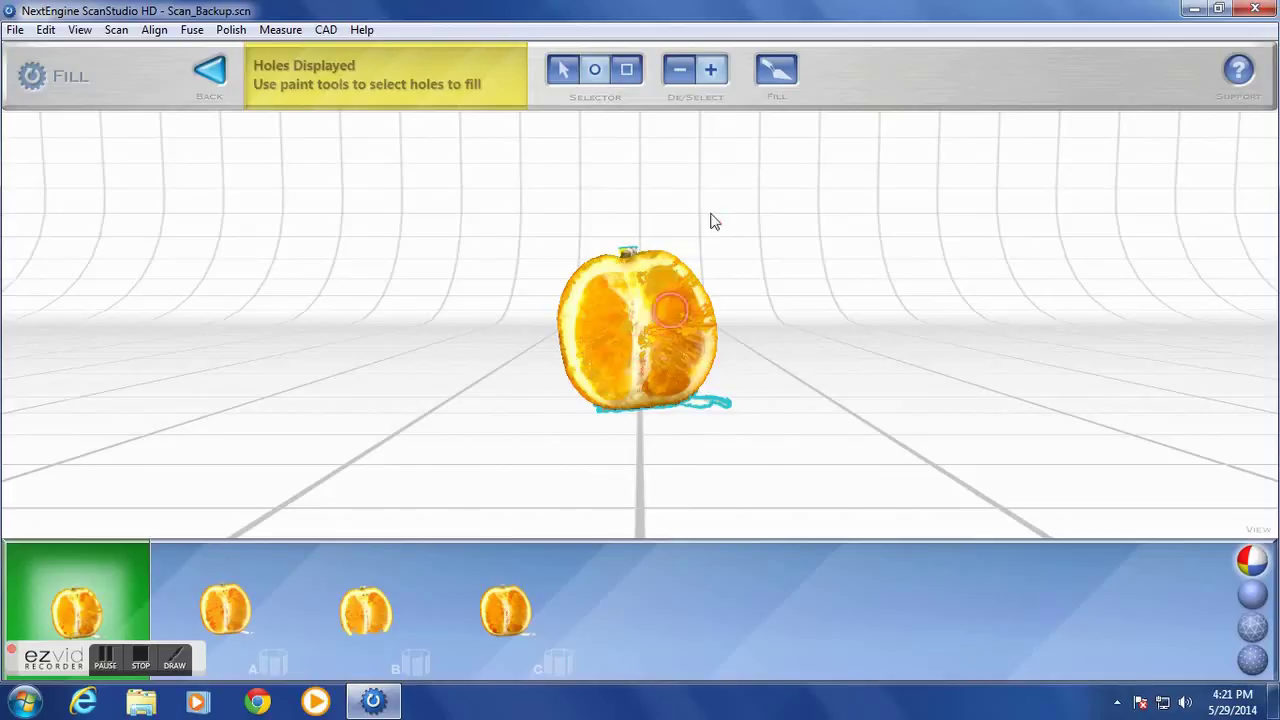
left_click(776, 69)
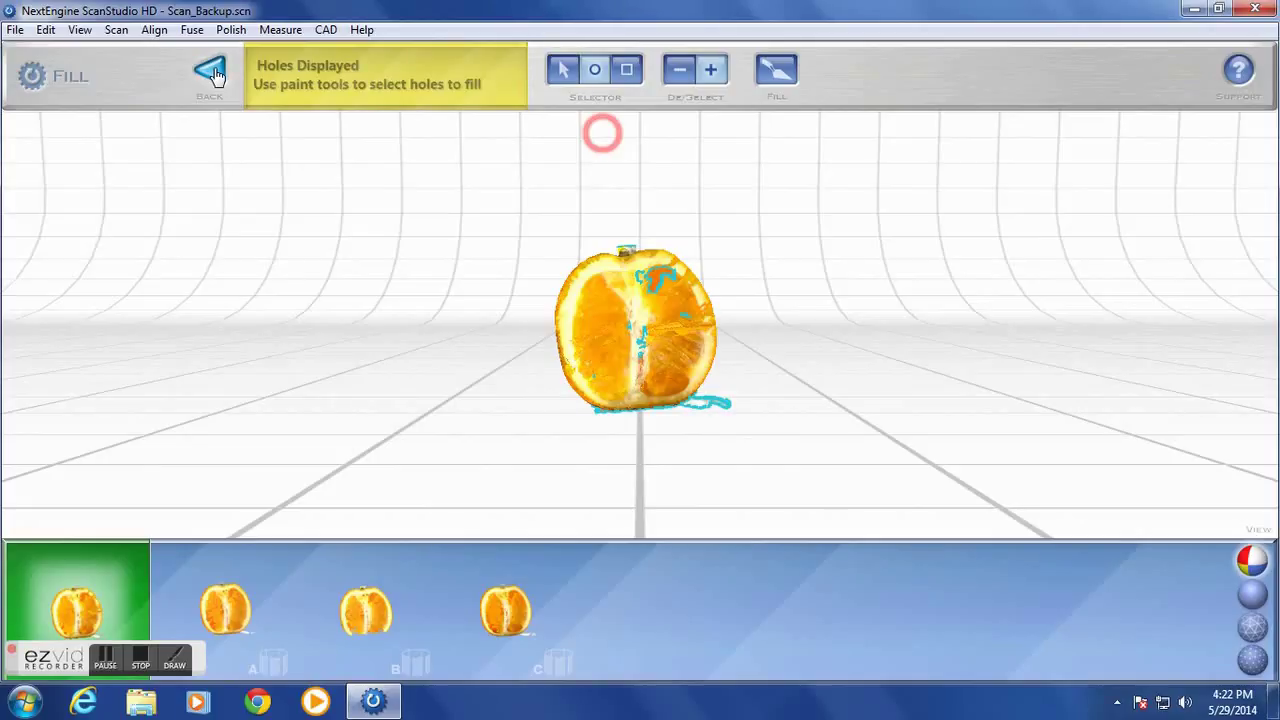
left_click(213, 77)
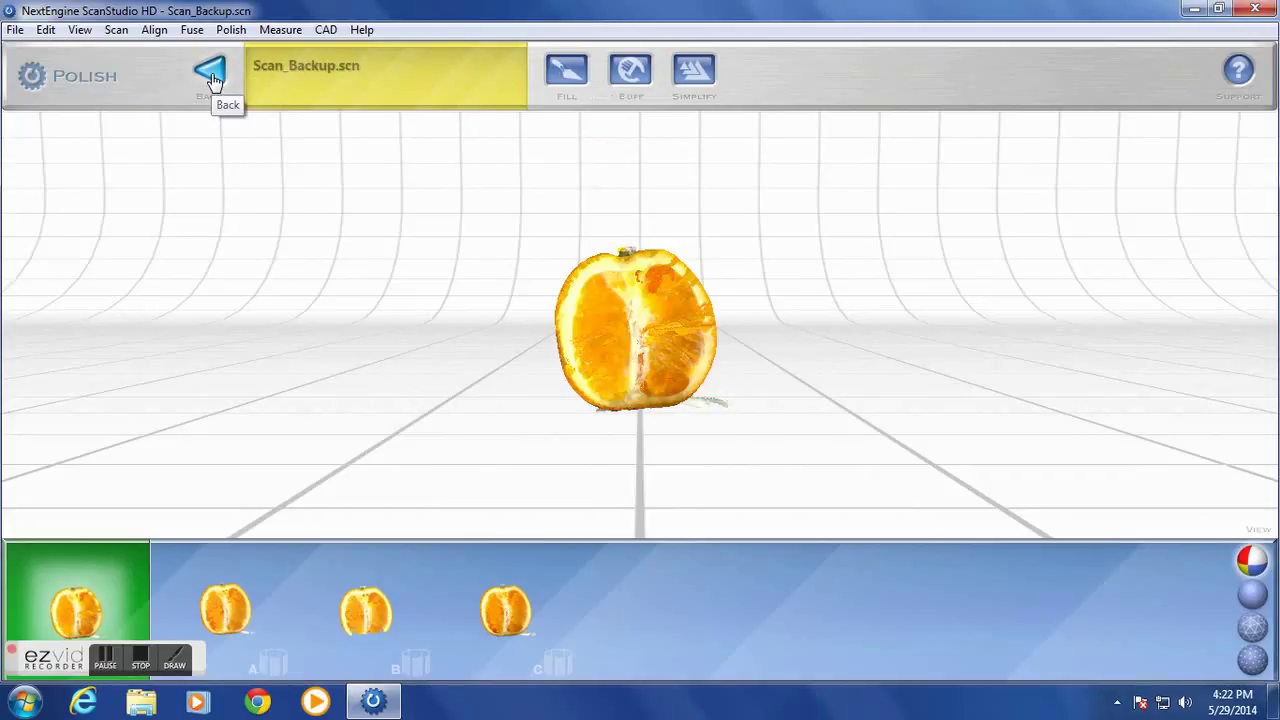
left_click(213, 80)
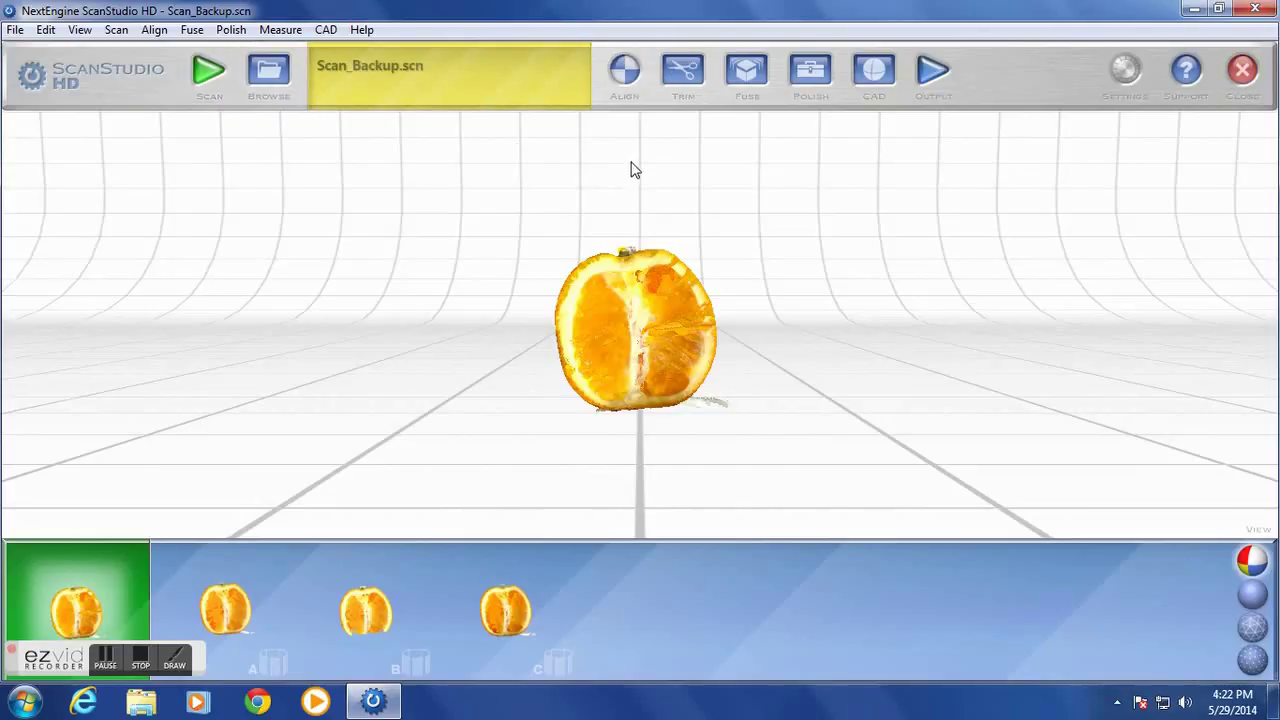
- Examine the CAD orientation tools on the fused orange model and return to the main workspace
left_click(870, 88)
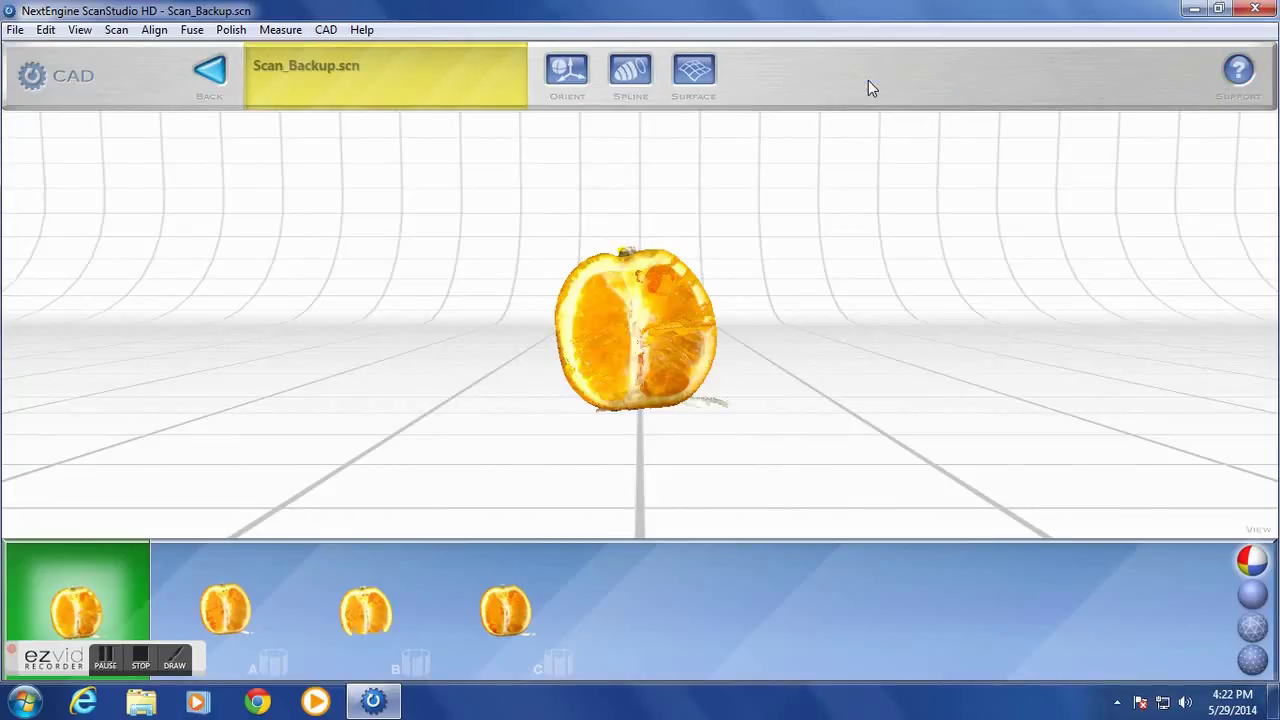
left_click(568, 80)
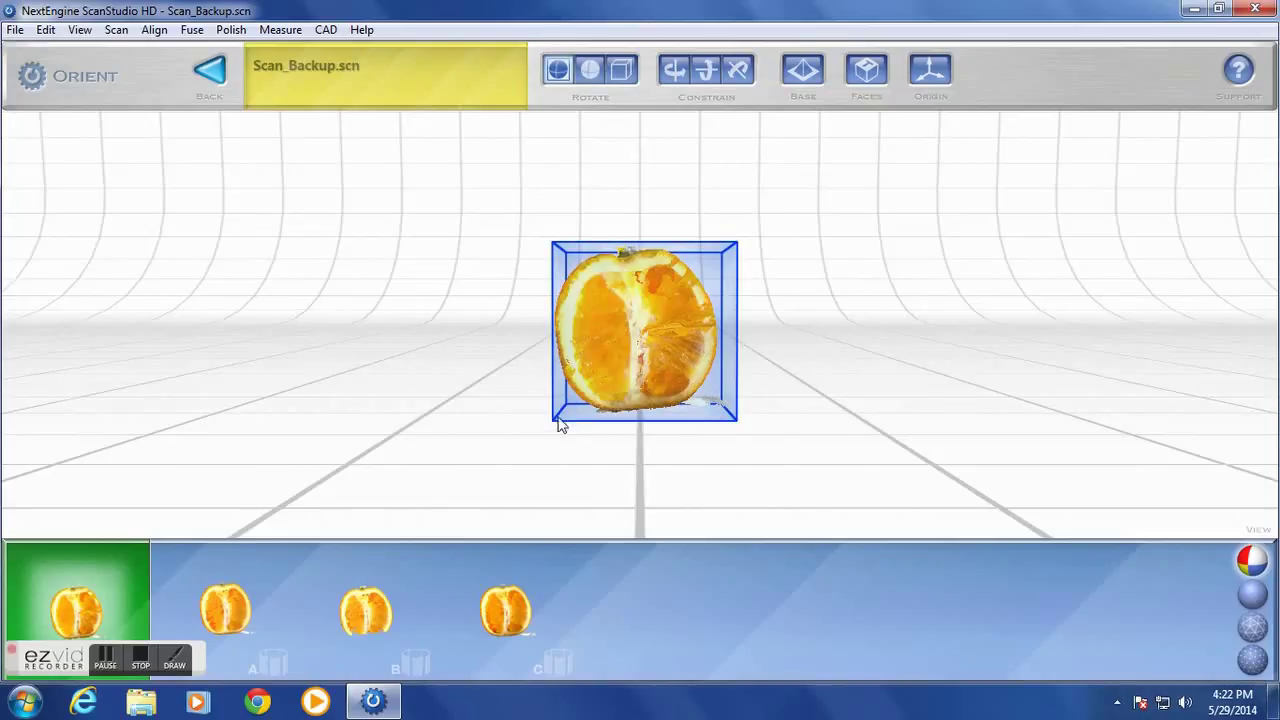
left_click(211, 66)
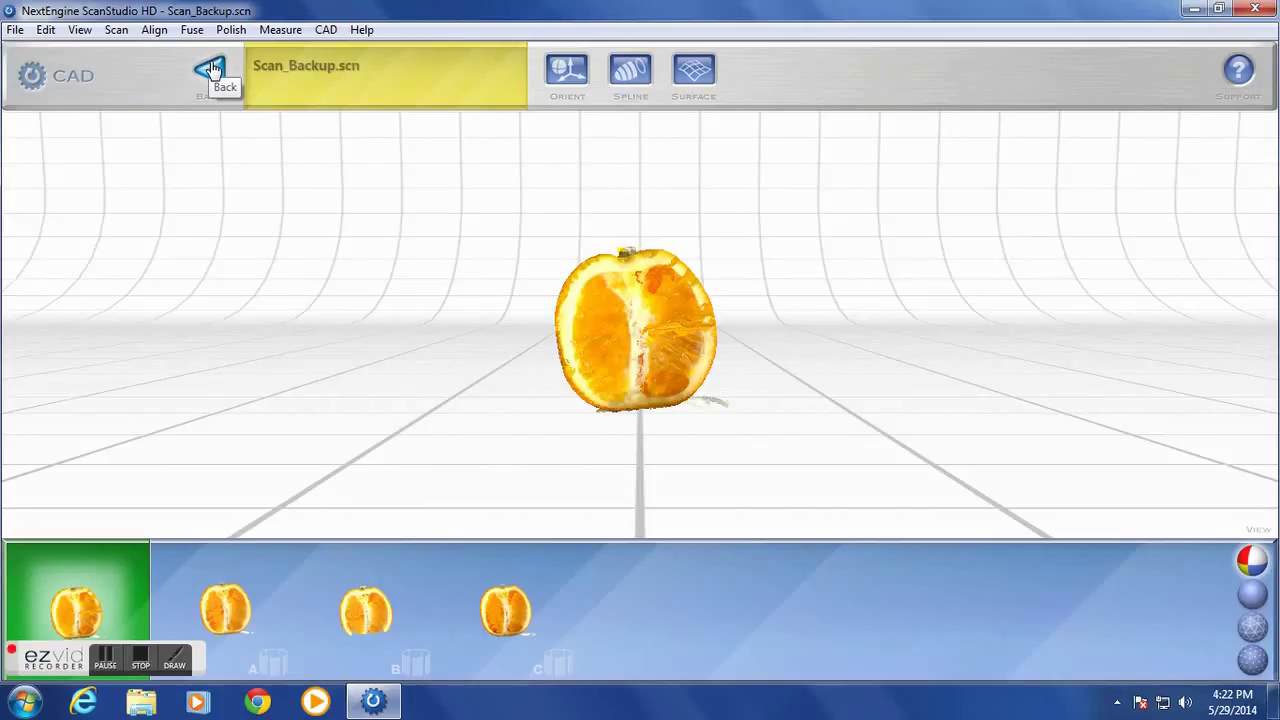
left_click(211, 68)
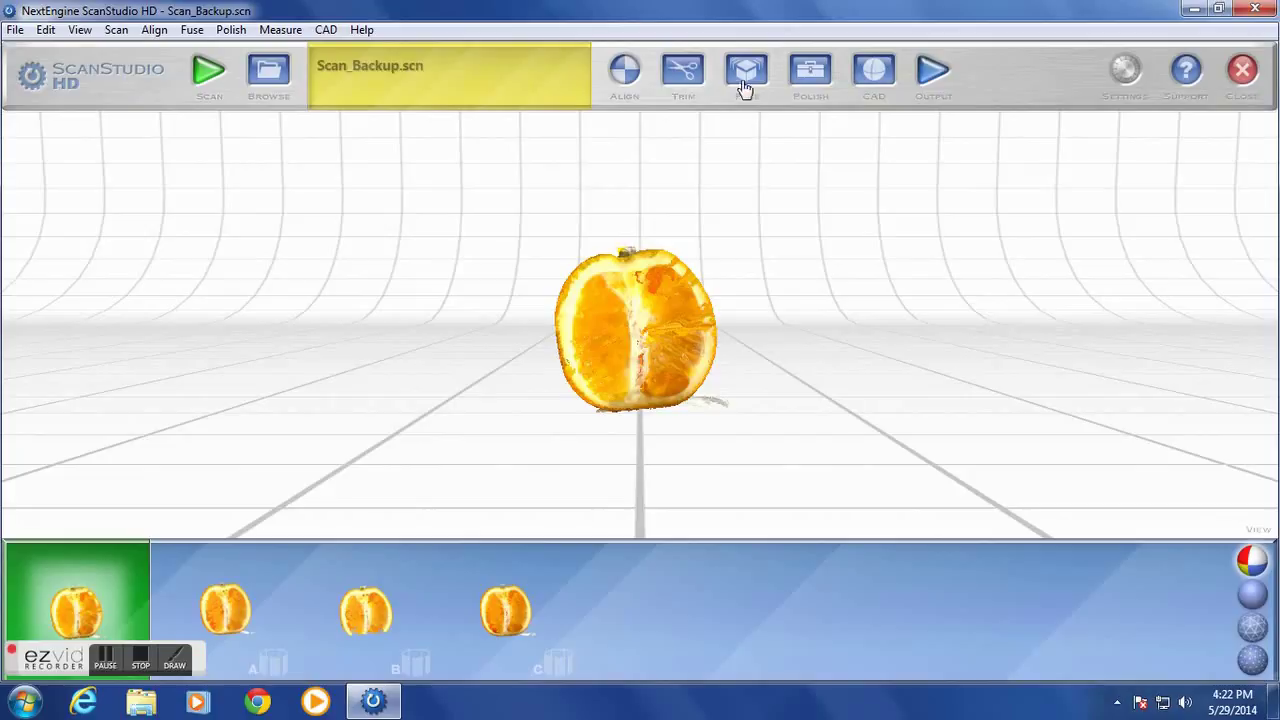
- Open the output format options for the fused orange model
left_click(931, 80)
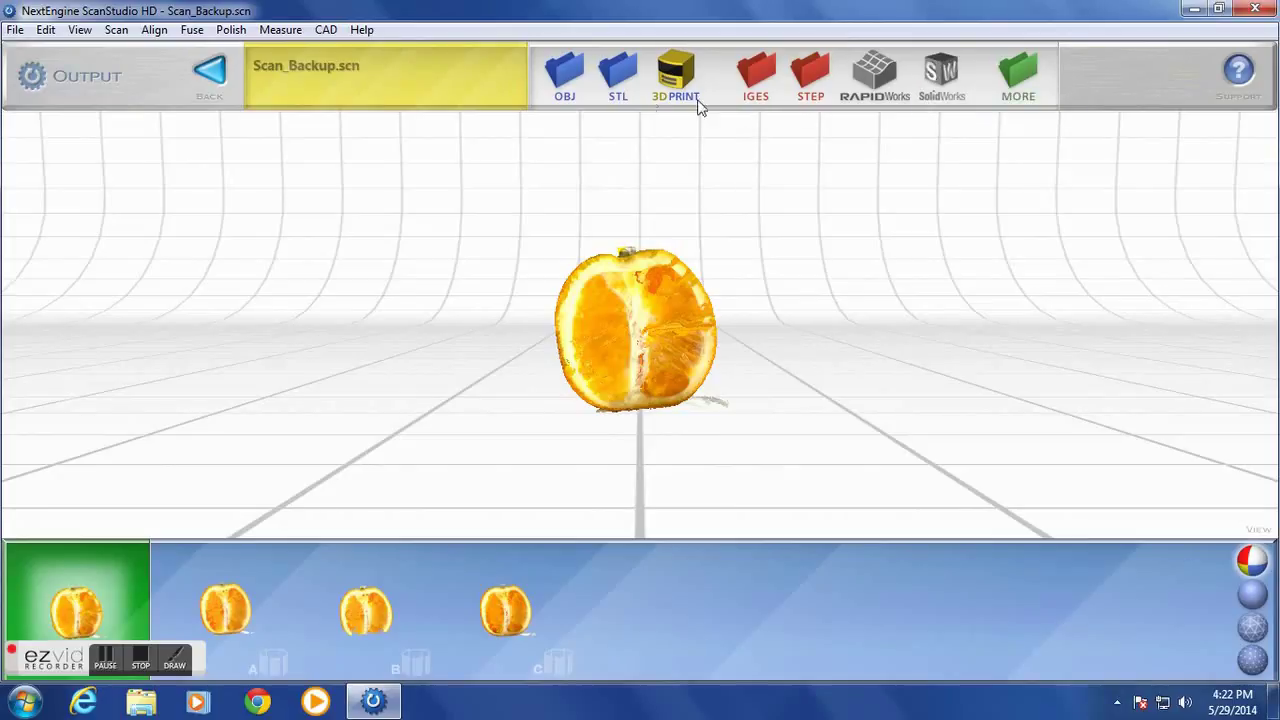